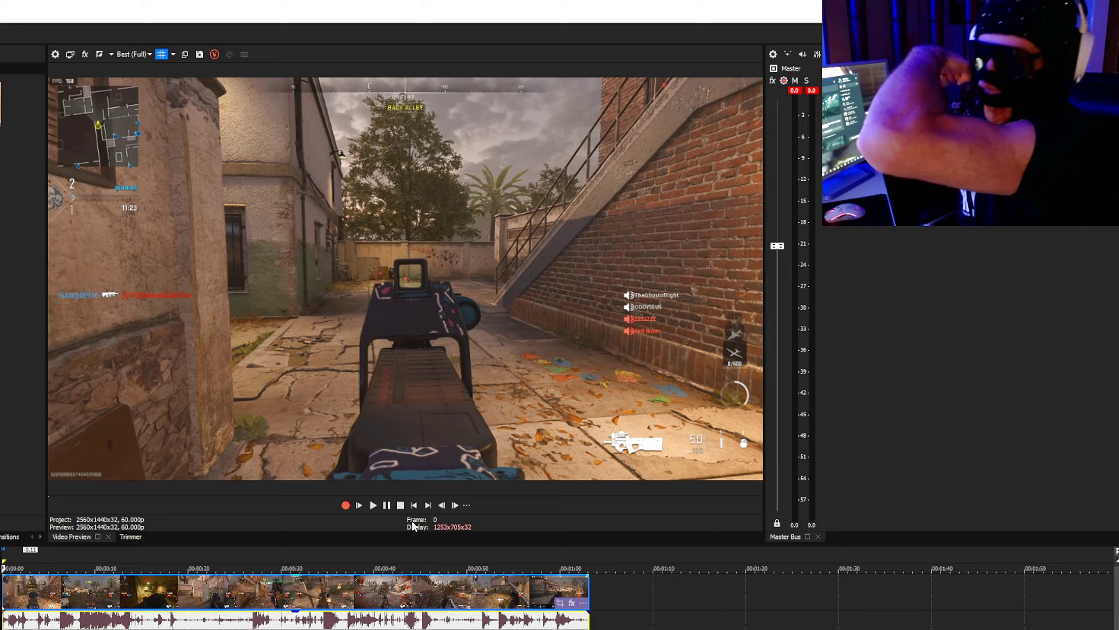
- Start preview playback of the gameplay montage heading toward the gaming room
click(357, 506)
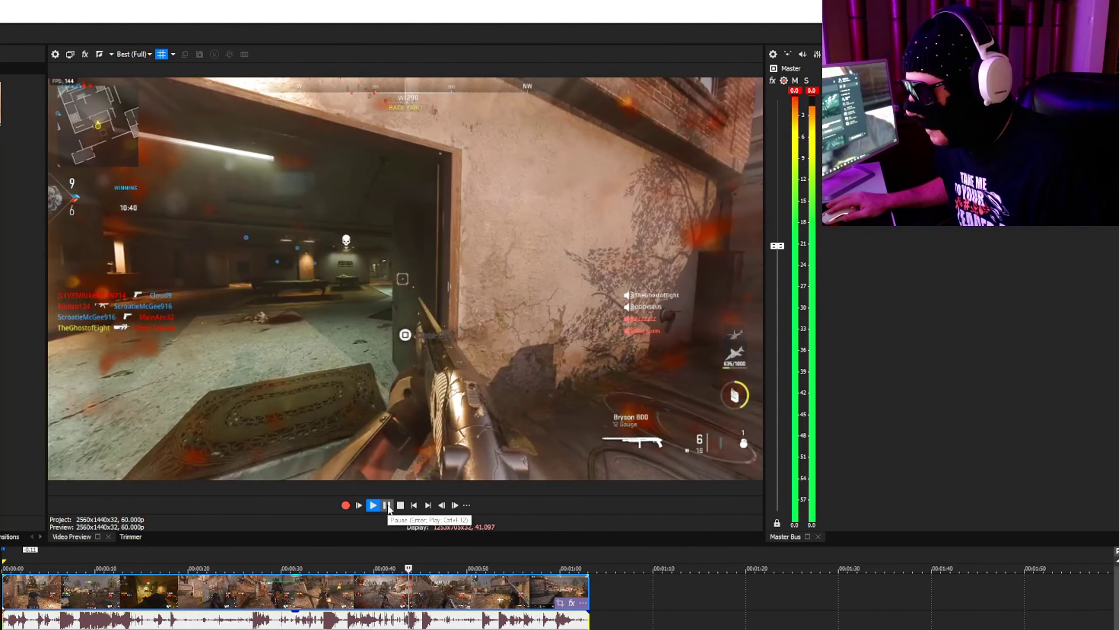
- Stop playback before the gaming room encounter and step forward three frames
click(387, 505)
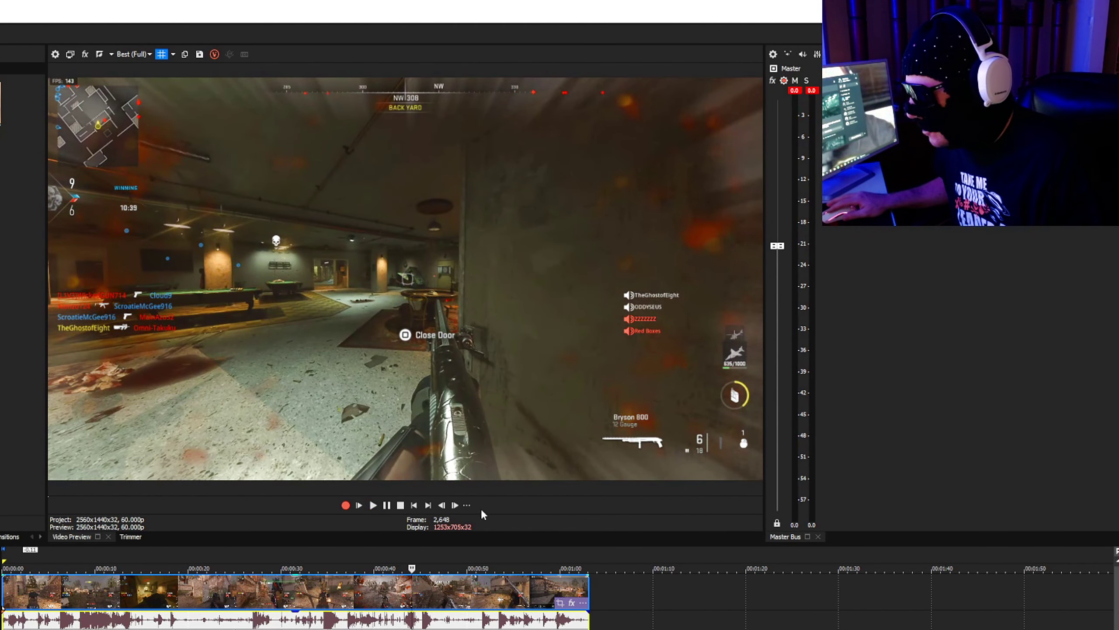
click(456, 505)
click(456, 506)
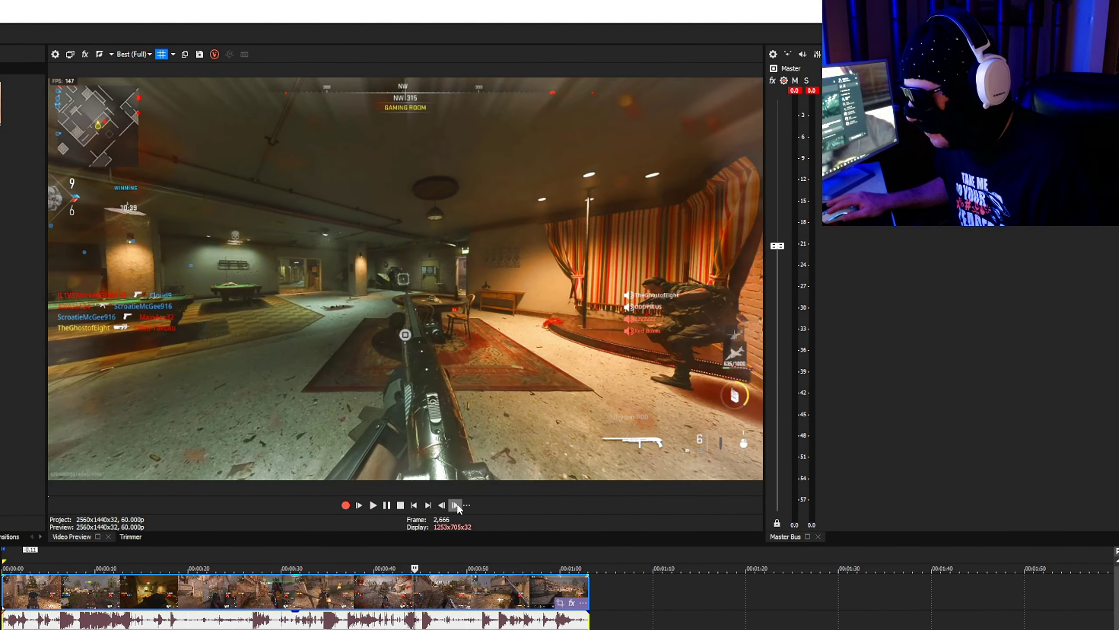
click(456, 505)
click(455, 505)
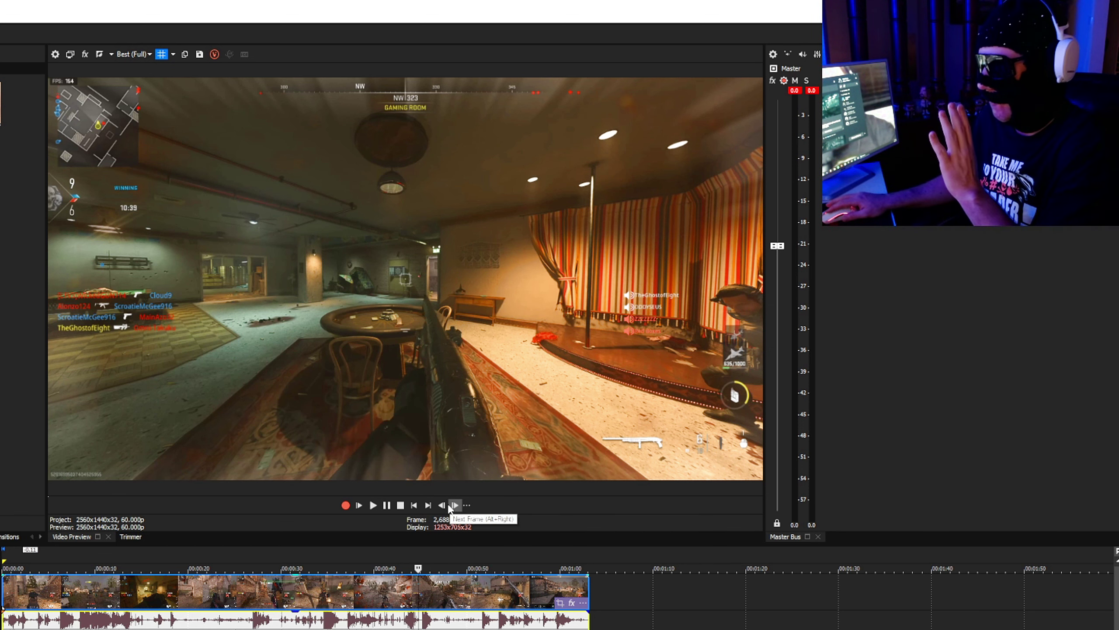
- Step forward frame by frame through the shotgun blast and the enemy going down
click(454, 506)
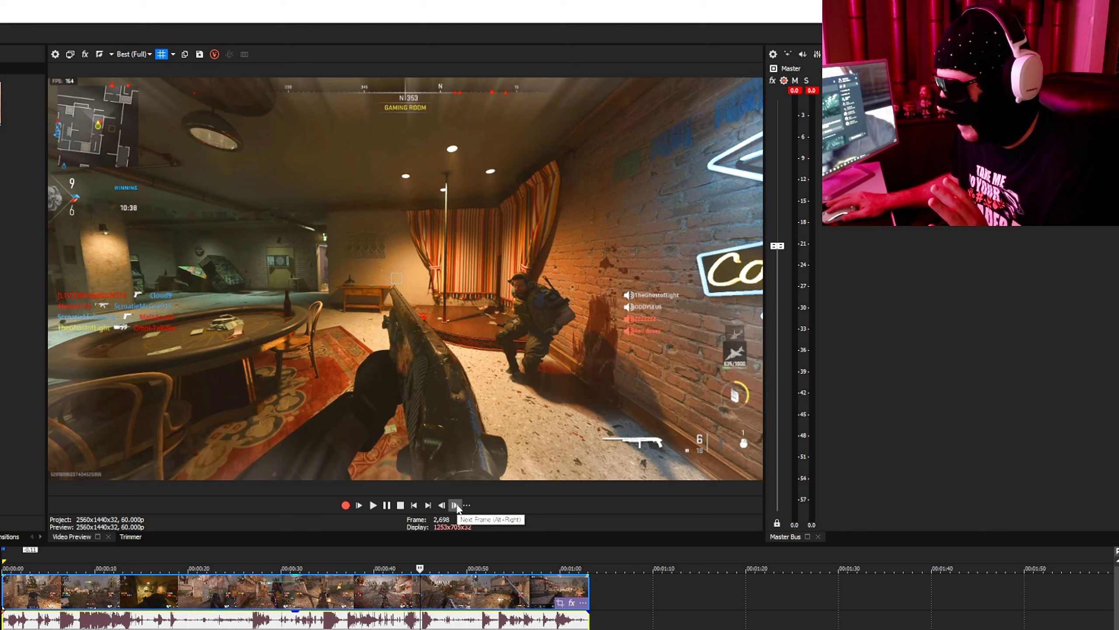
click(456, 505)
click(456, 506)
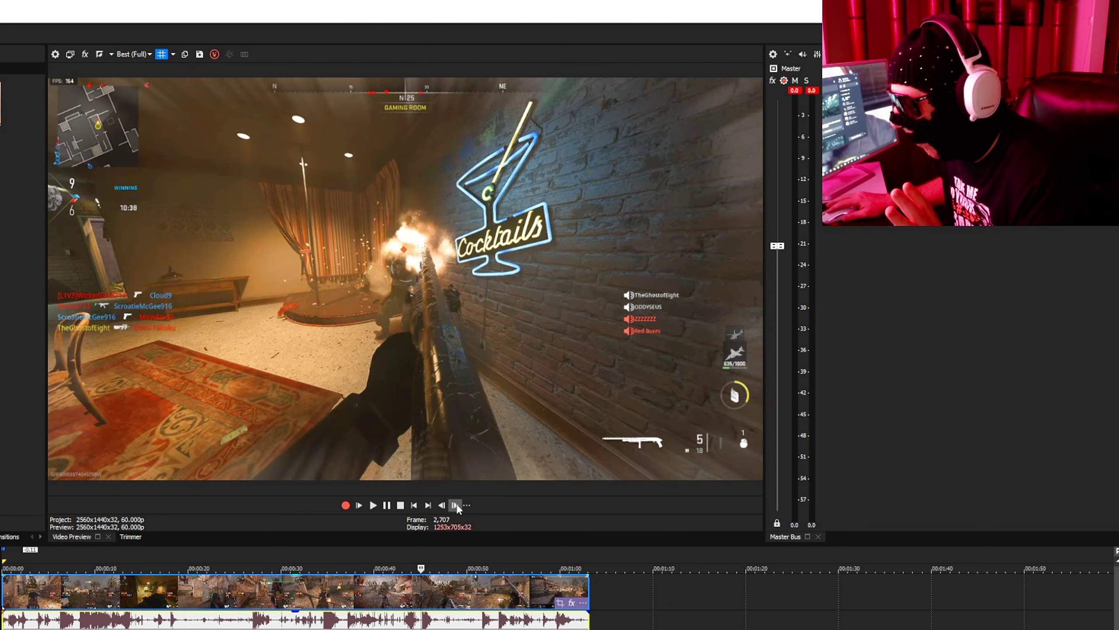
click(456, 506)
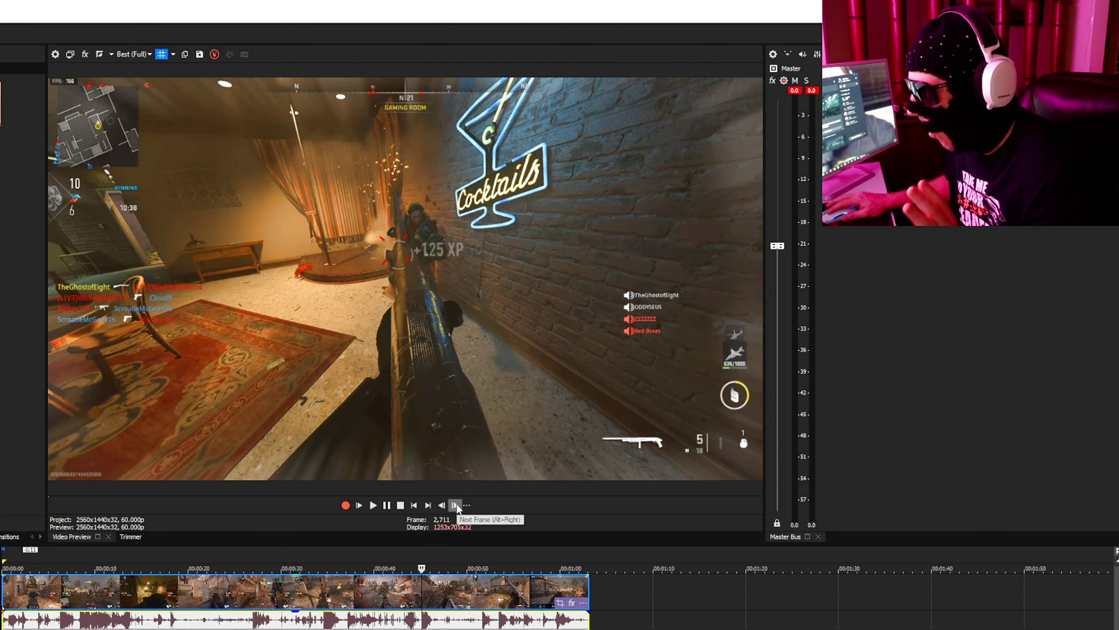
click(455, 506)
click(455, 506)
click(456, 505)
click(456, 505)
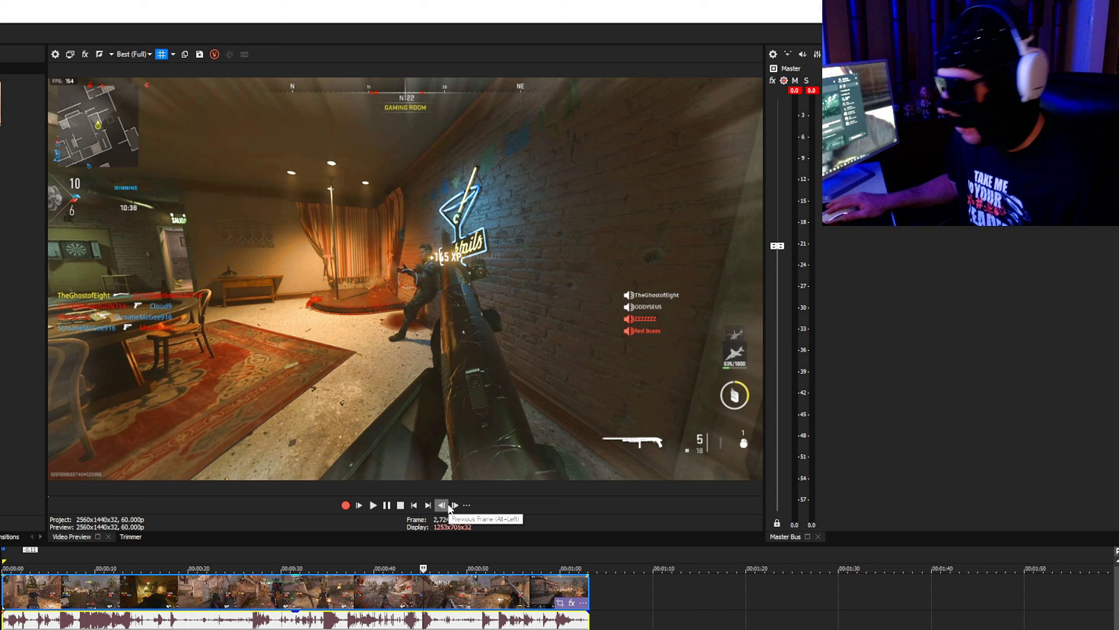
- Step around the kill frame, back to before the shot, then replay at normal speed
click(449, 506)
click(449, 506)
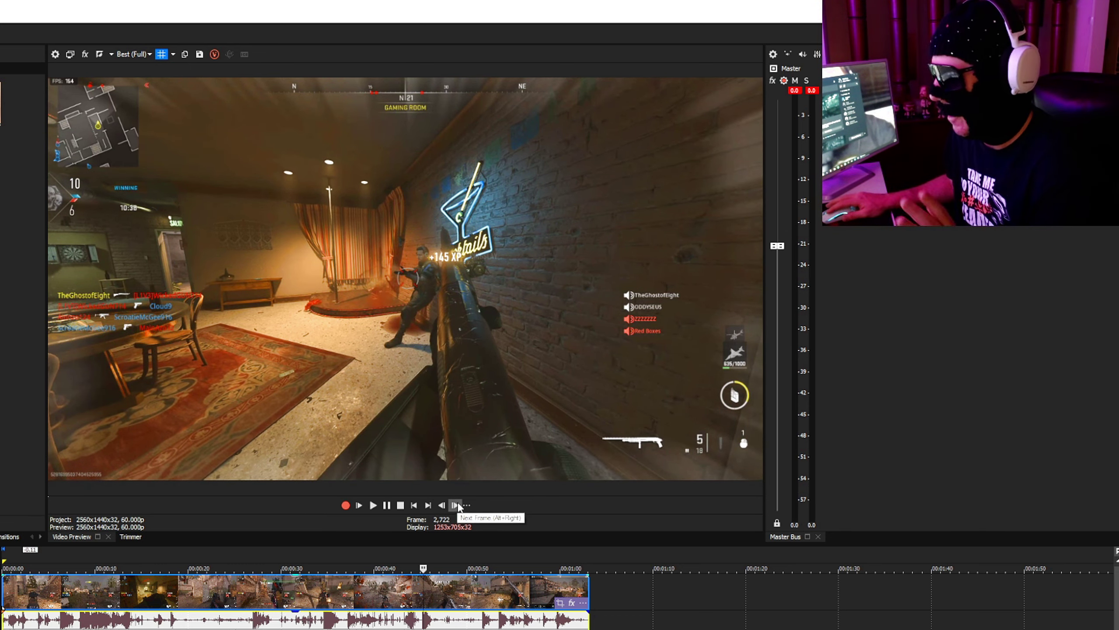
click(456, 506)
click(455, 506)
click(455, 507)
click(456, 506)
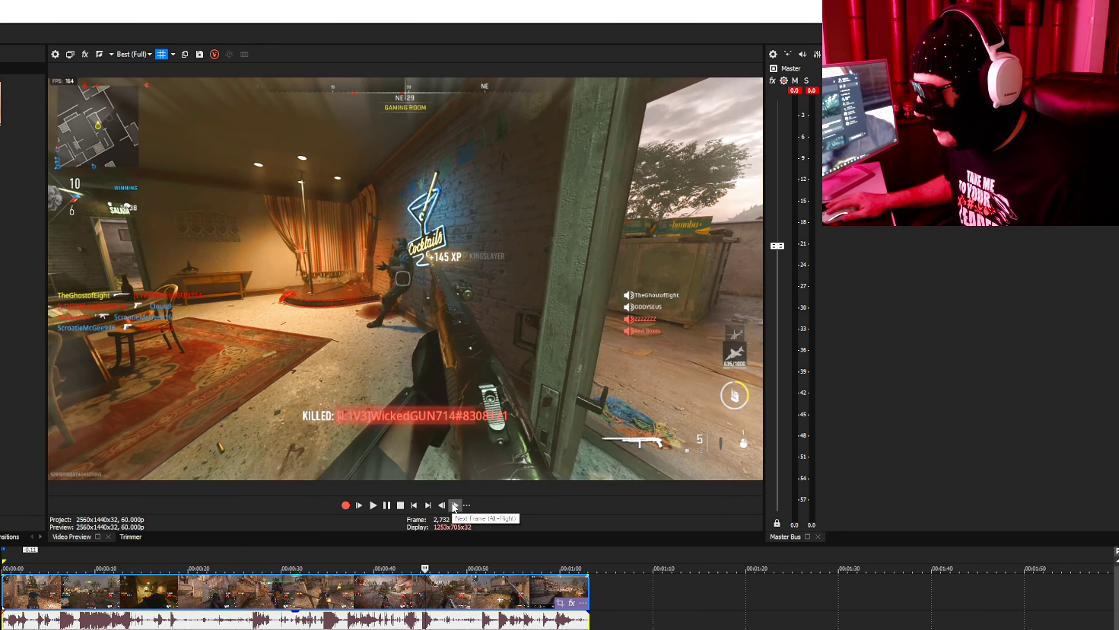
click(440, 505)
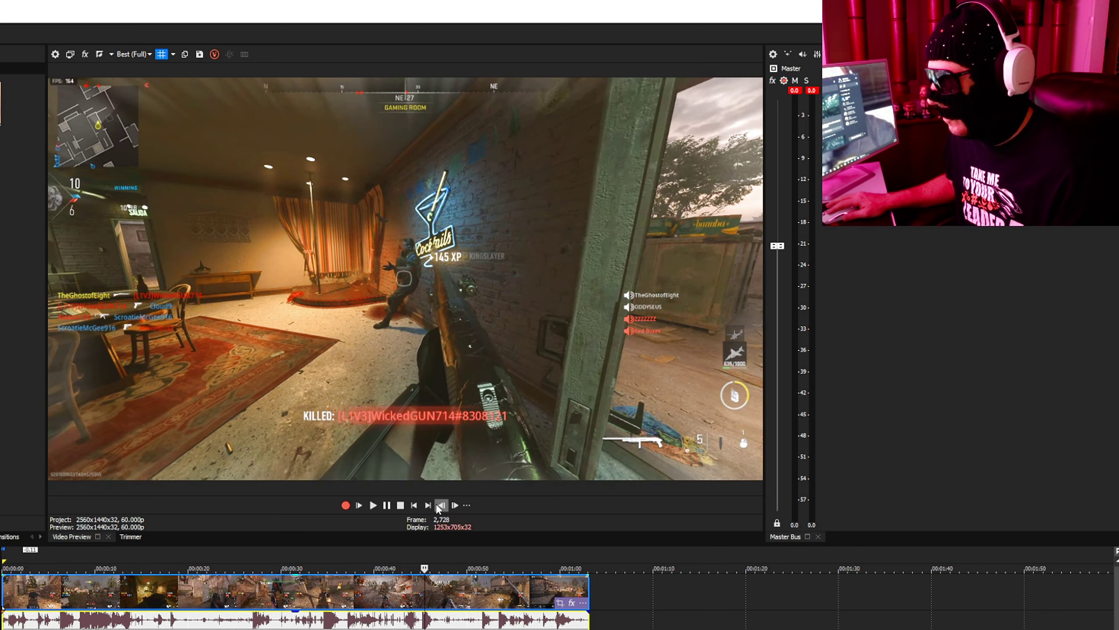
click(441, 506)
click(440, 505)
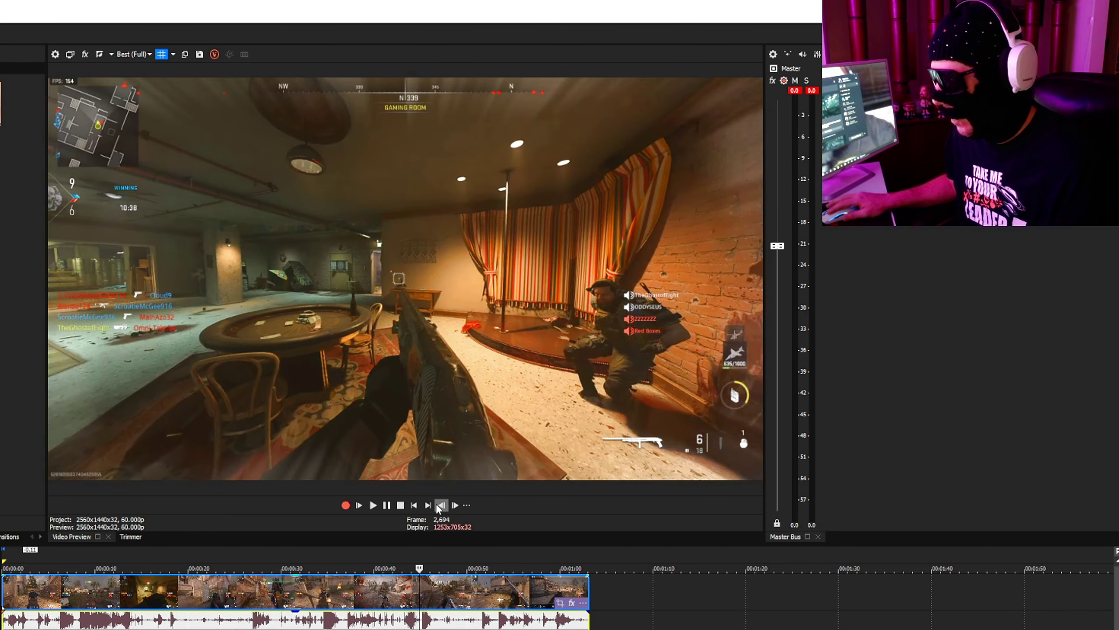
click(440, 505)
click(441, 506)
click(440, 506)
click(440, 506)
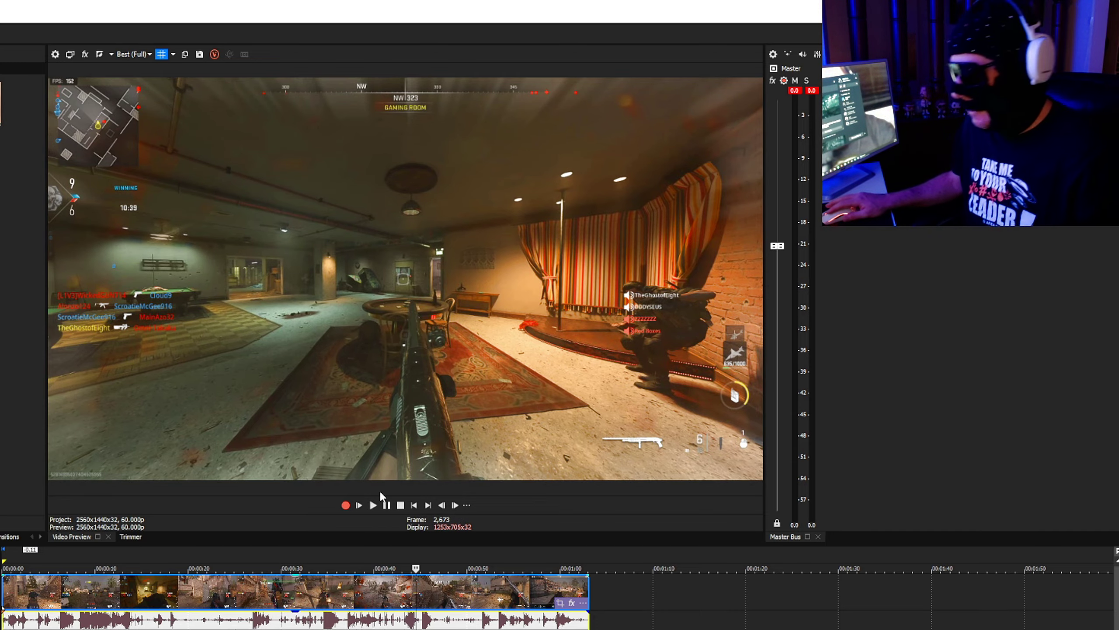
click(382, 506)
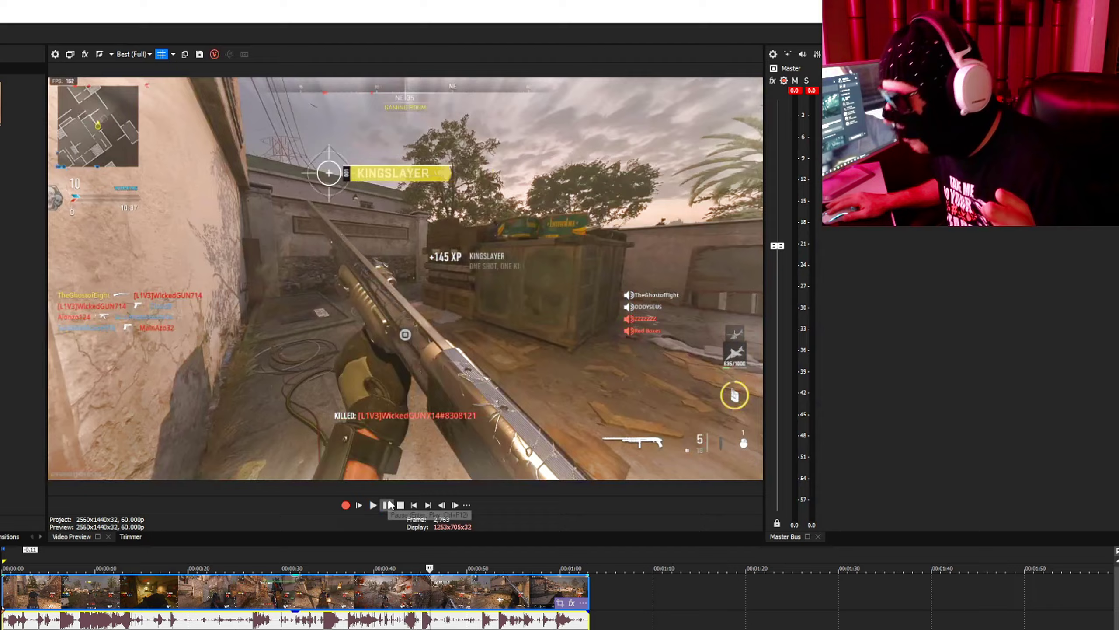
- Stop after the kill, replay, pause at the back yard, and step forward three frames
click(403, 507)
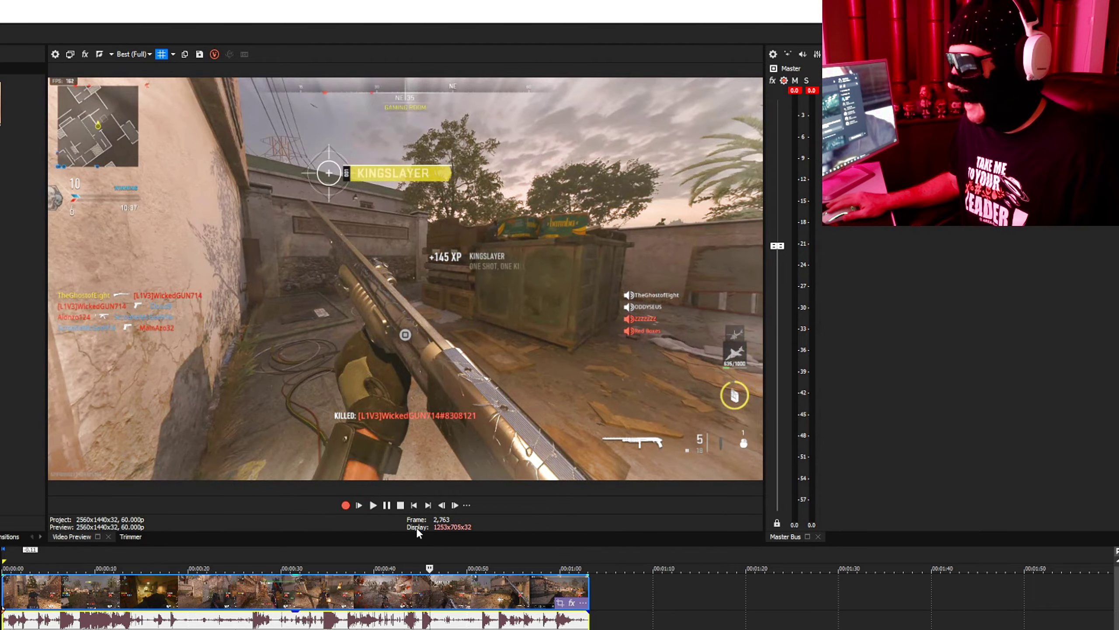
click(373, 506)
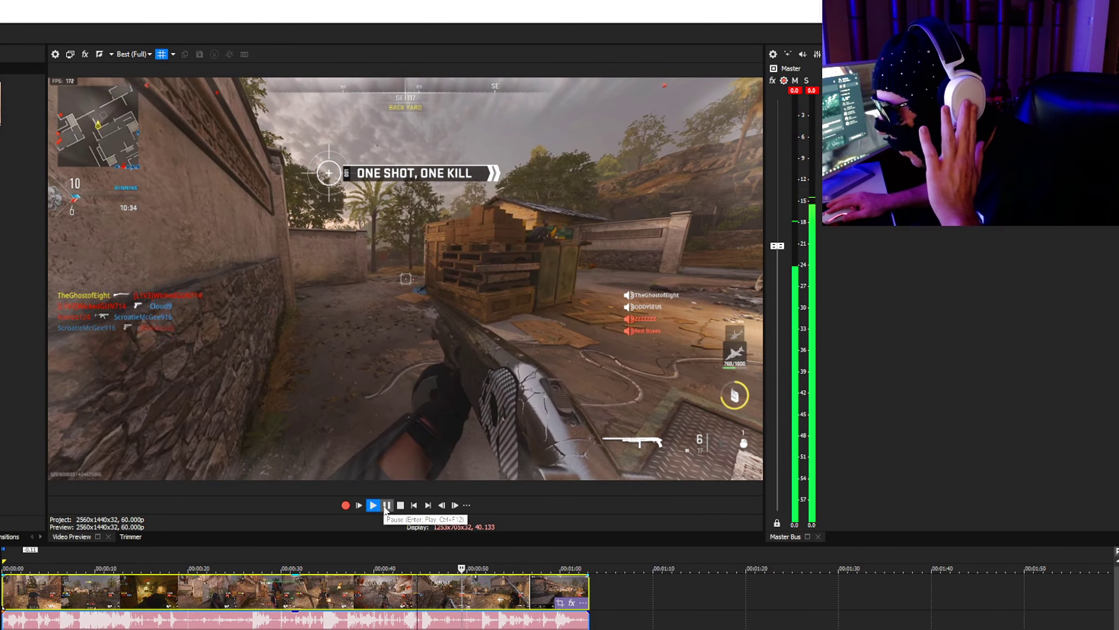
click(386, 506)
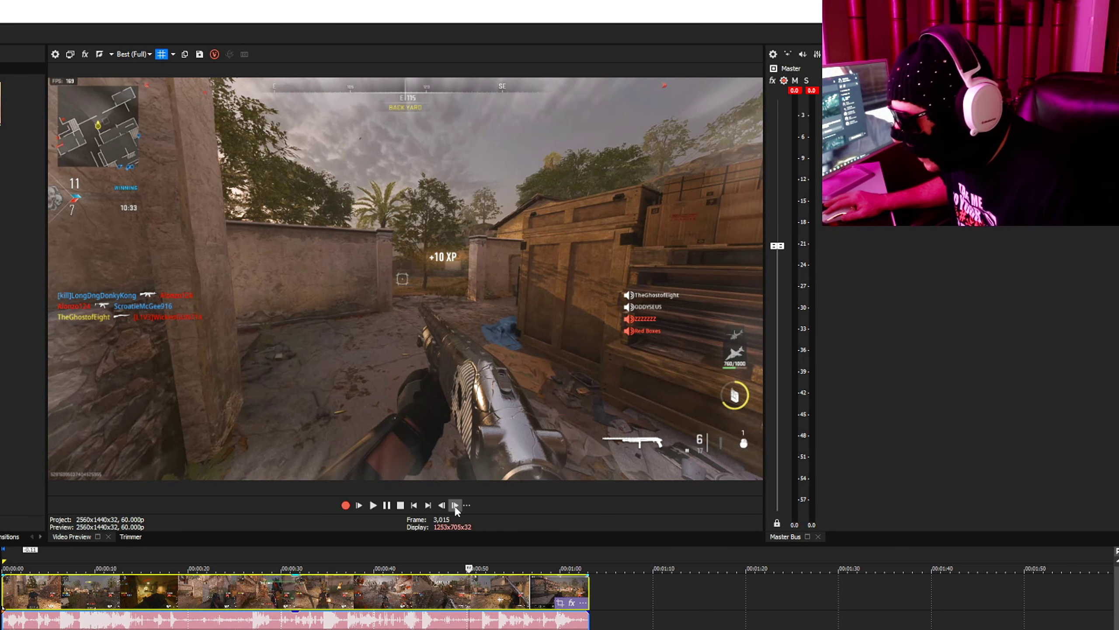
click(455, 506)
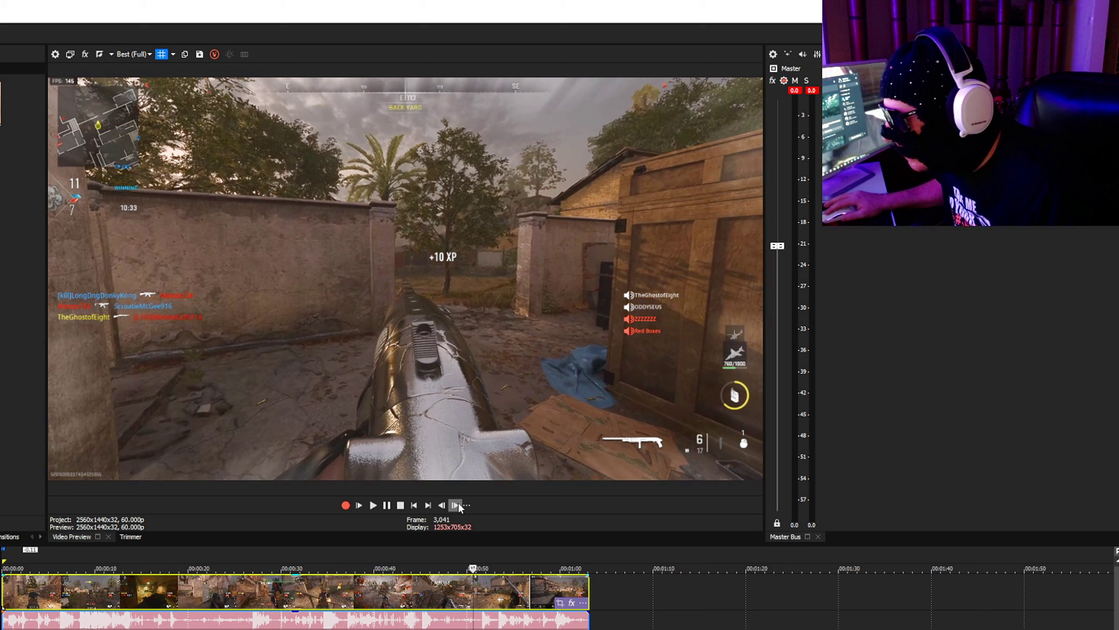
click(455, 505)
click(456, 505)
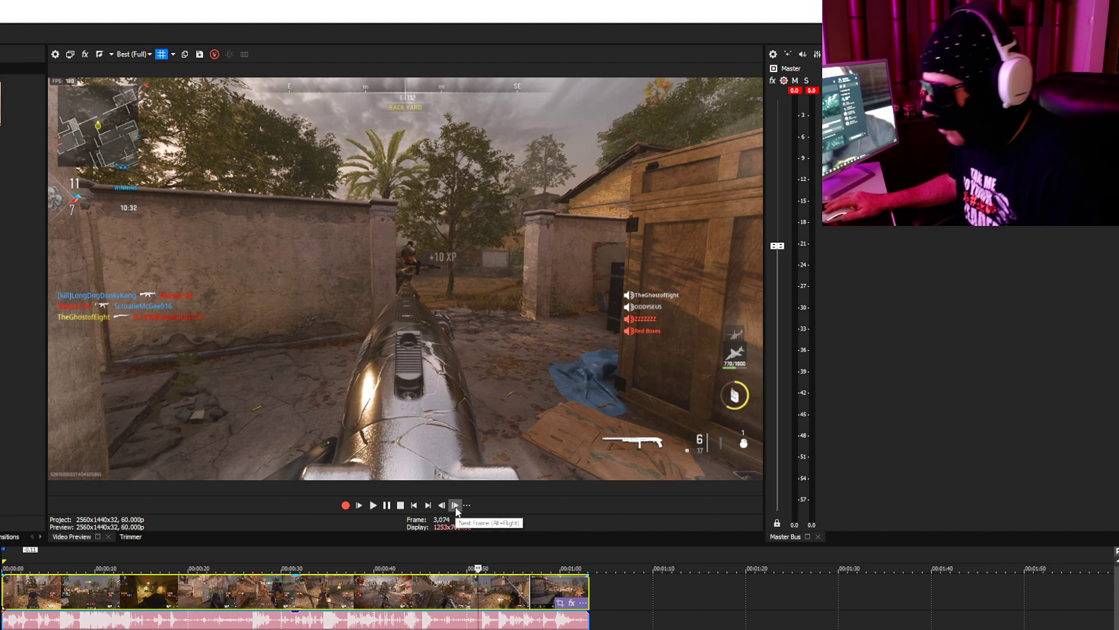
- Step forward as the enemy lines up to the shotgun frame, then back to 3,089
click(455, 510)
click(456, 510)
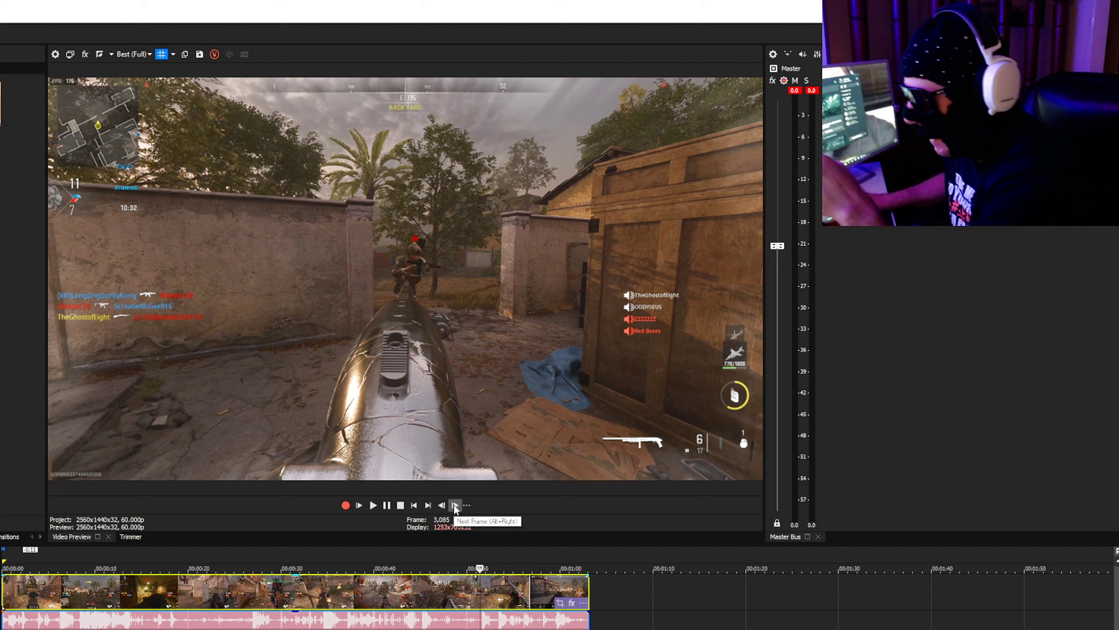
click(455, 506)
click(455, 505)
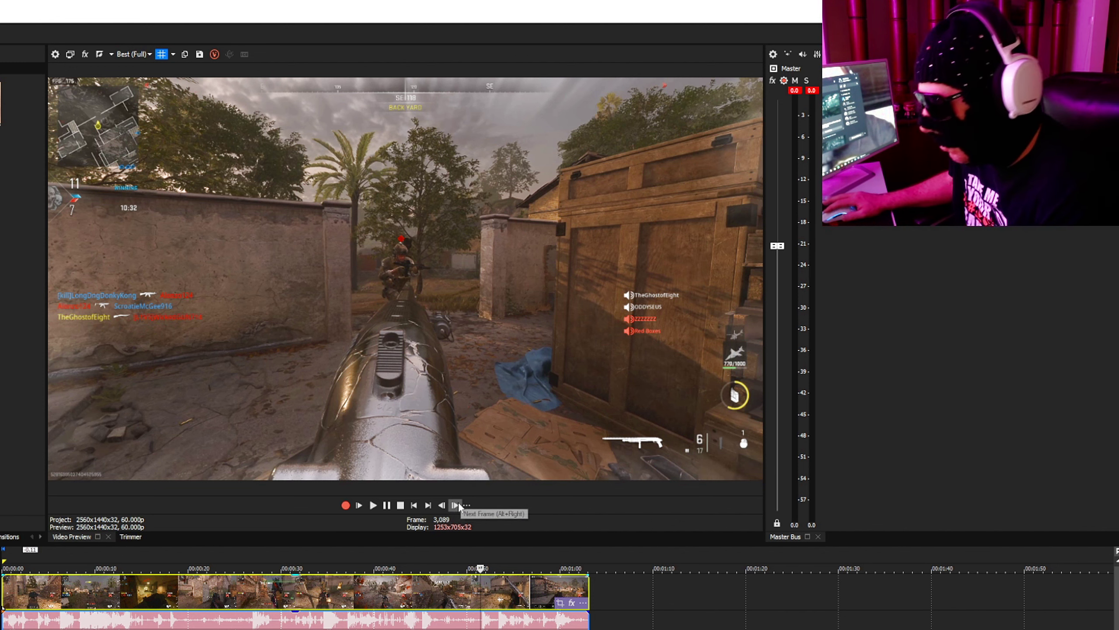
click(454, 507)
click(443, 505)
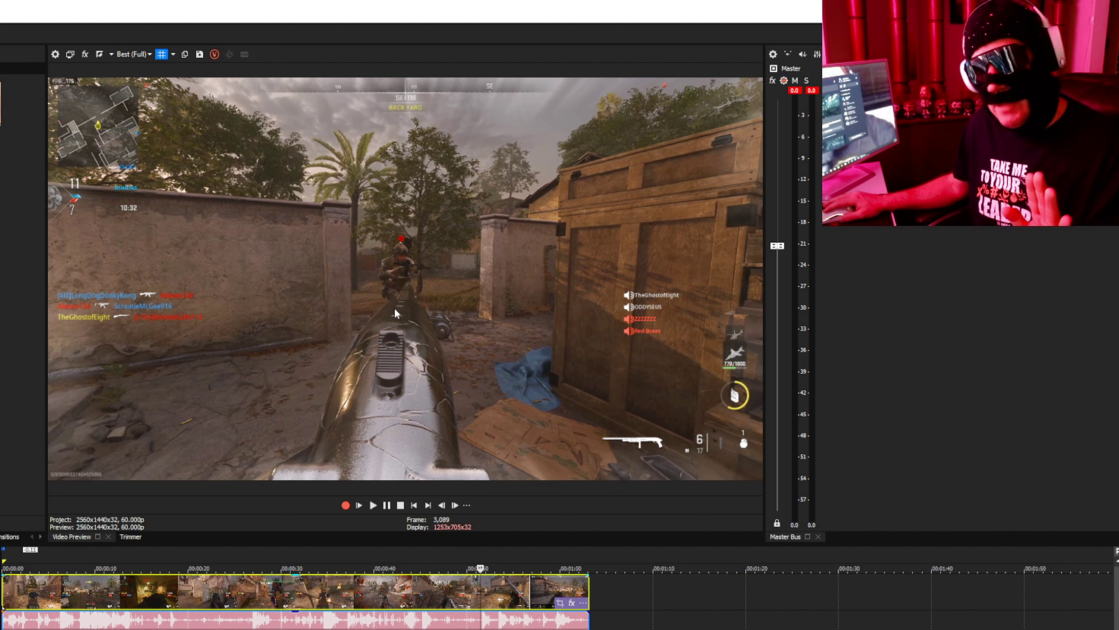
- Return to the gaming room shot by the Cocktails sign and step around frame 2,706
click(423, 621)
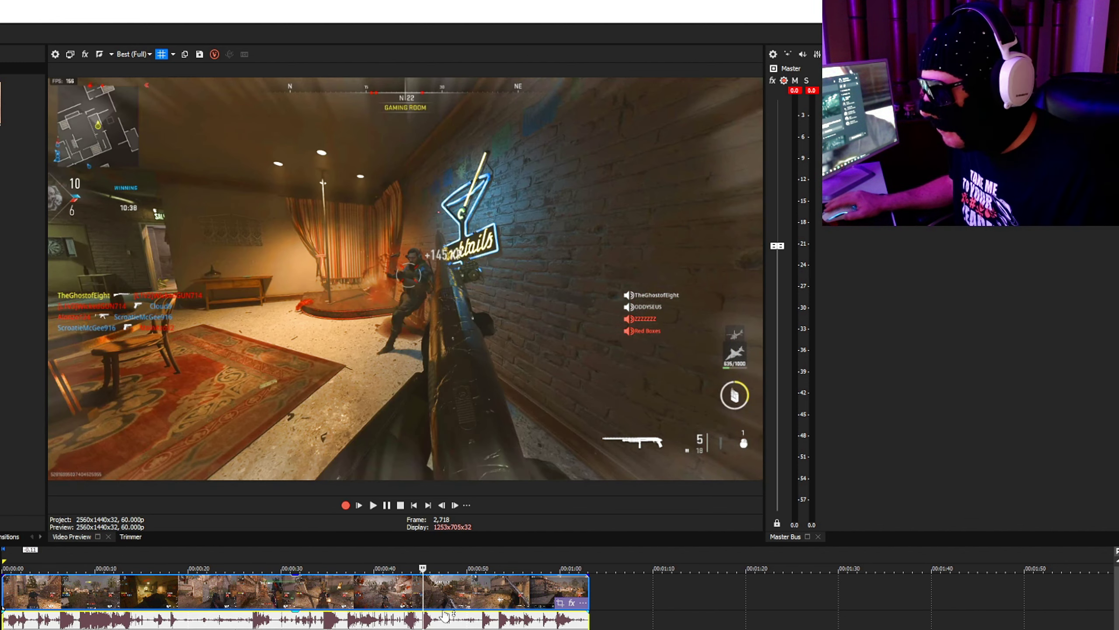
click(442, 506)
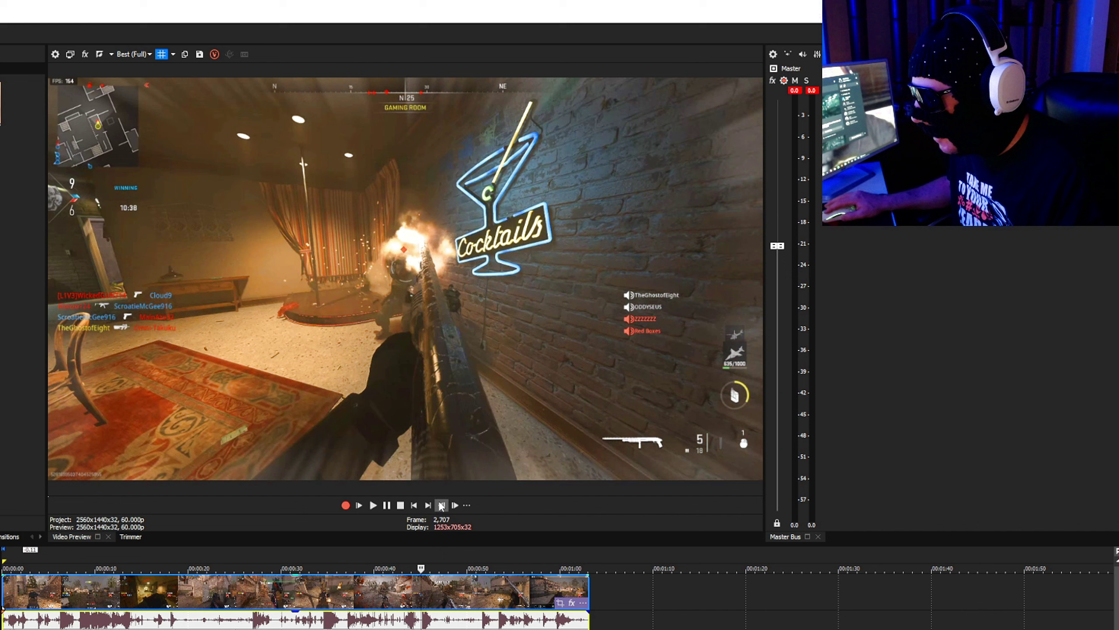
click(442, 506)
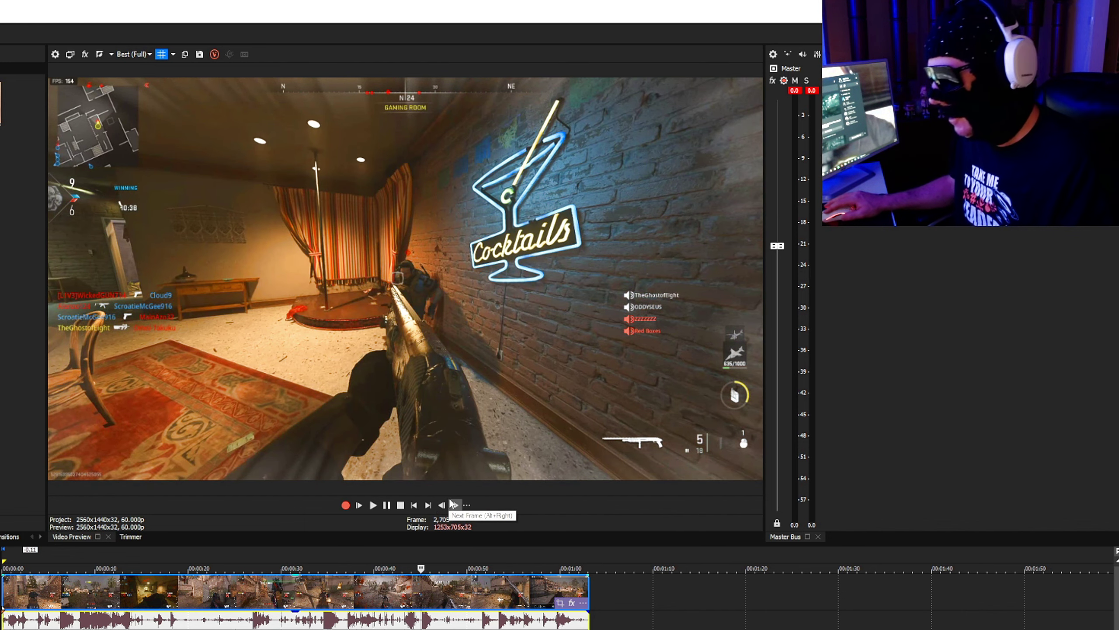
click(454, 506)
click(443, 505)
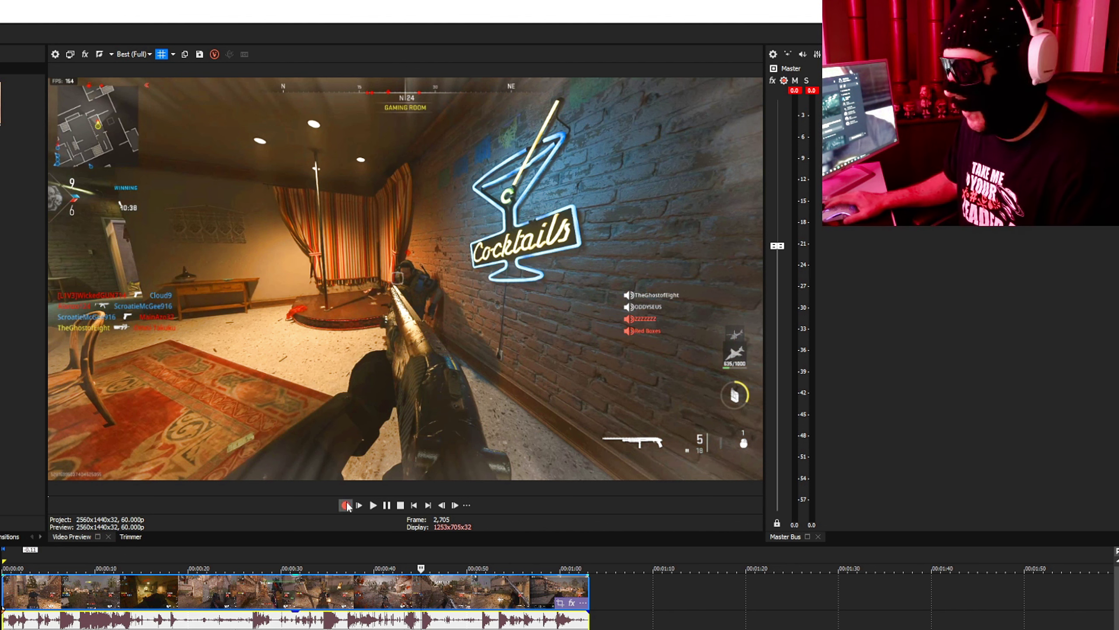
- Step forward through the backyard shotgun muzzle flash, then back one frame
click(456, 506)
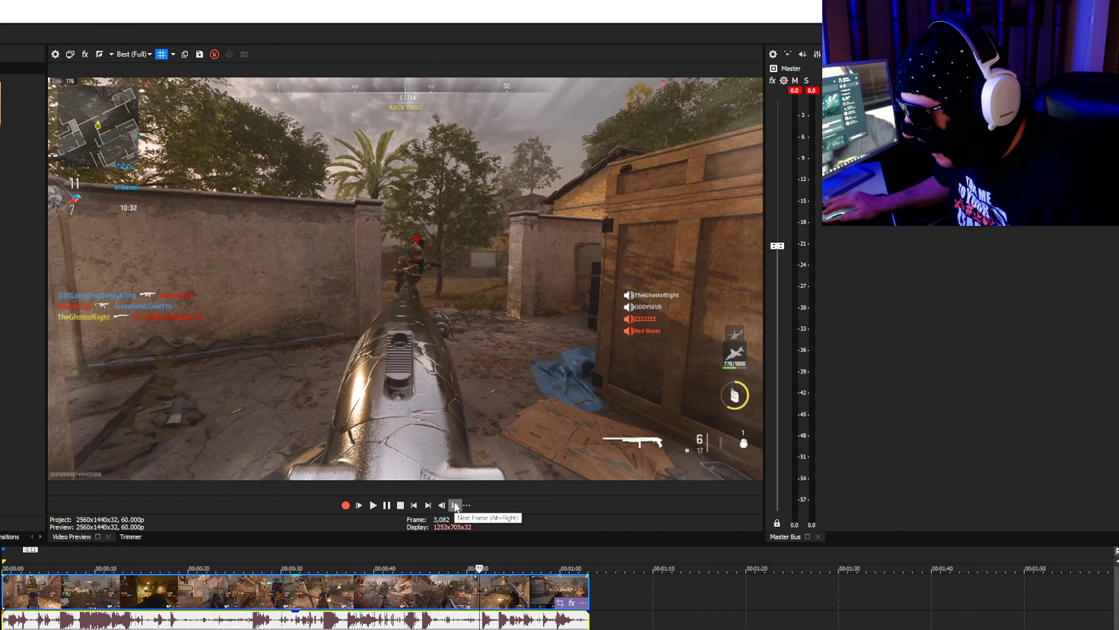
click(455, 505)
click(456, 506)
click(456, 505)
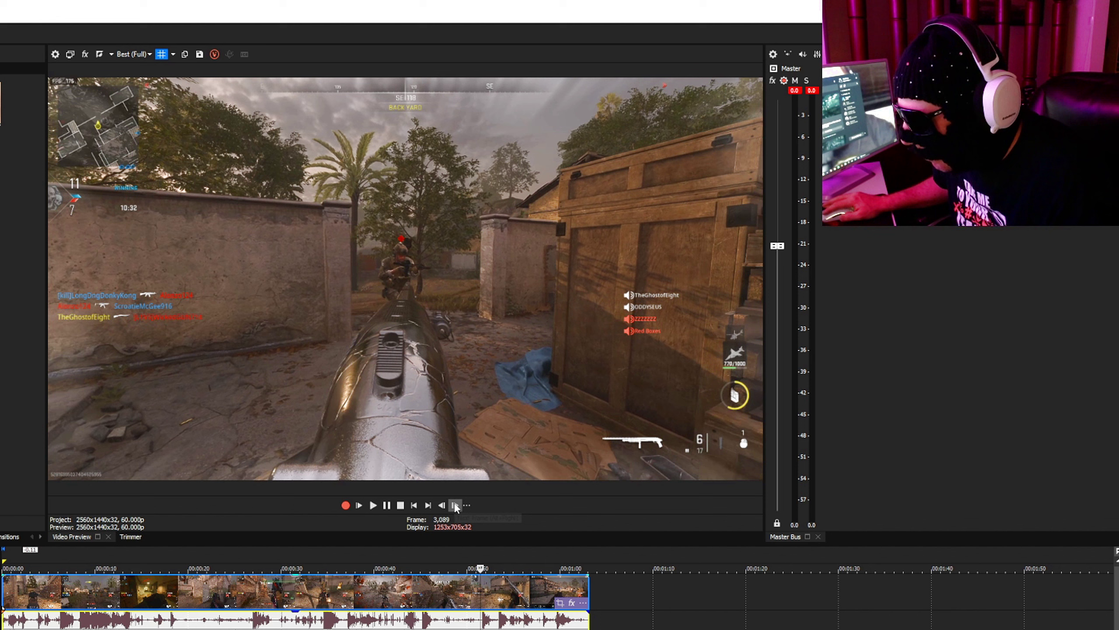
click(455, 506)
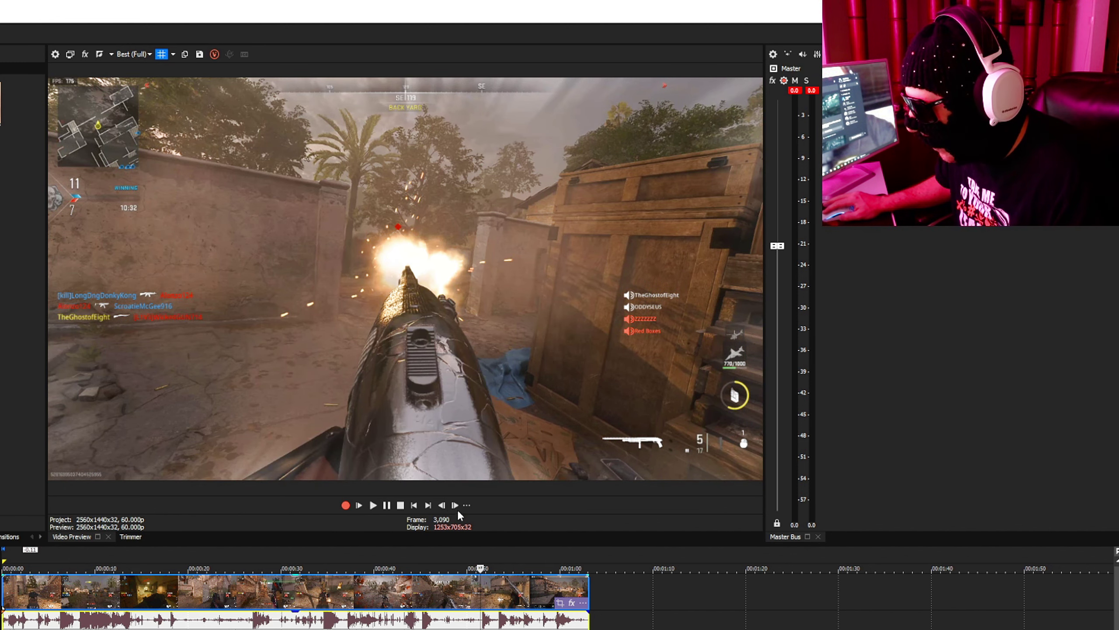
click(456, 506)
click(456, 505)
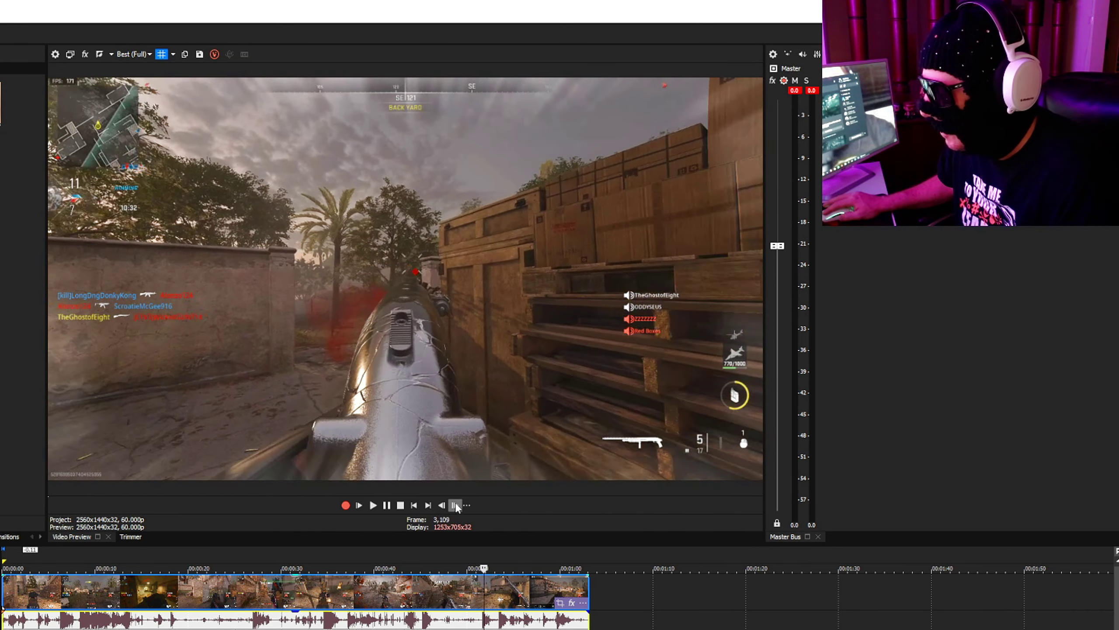
click(456, 506)
click(442, 504)
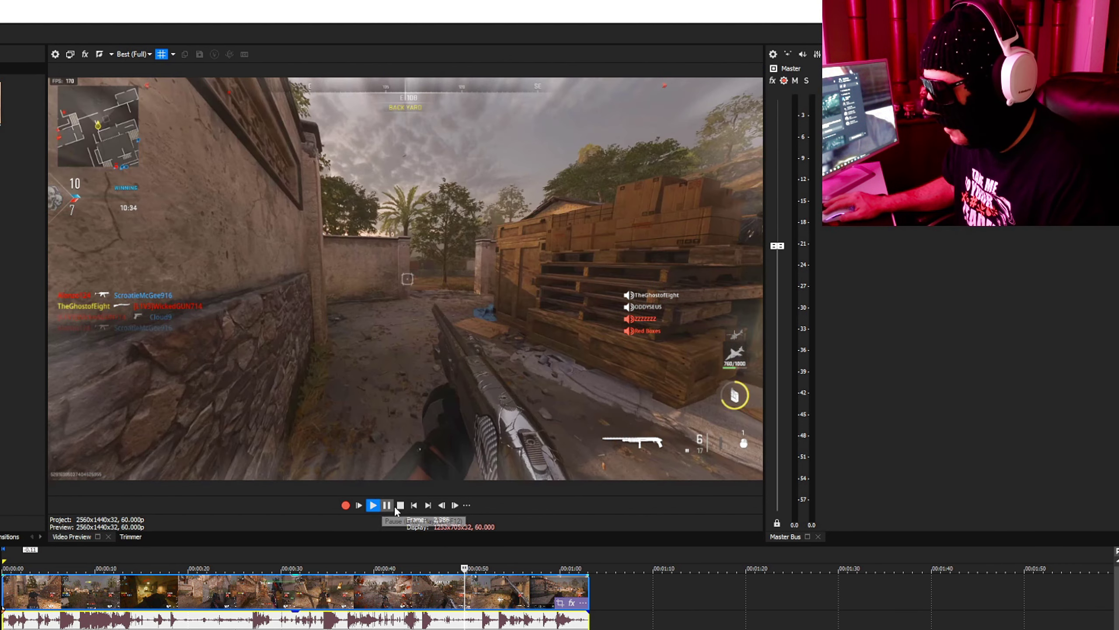
- Play the backyard clip with Space and pause it shortly after
key(space)
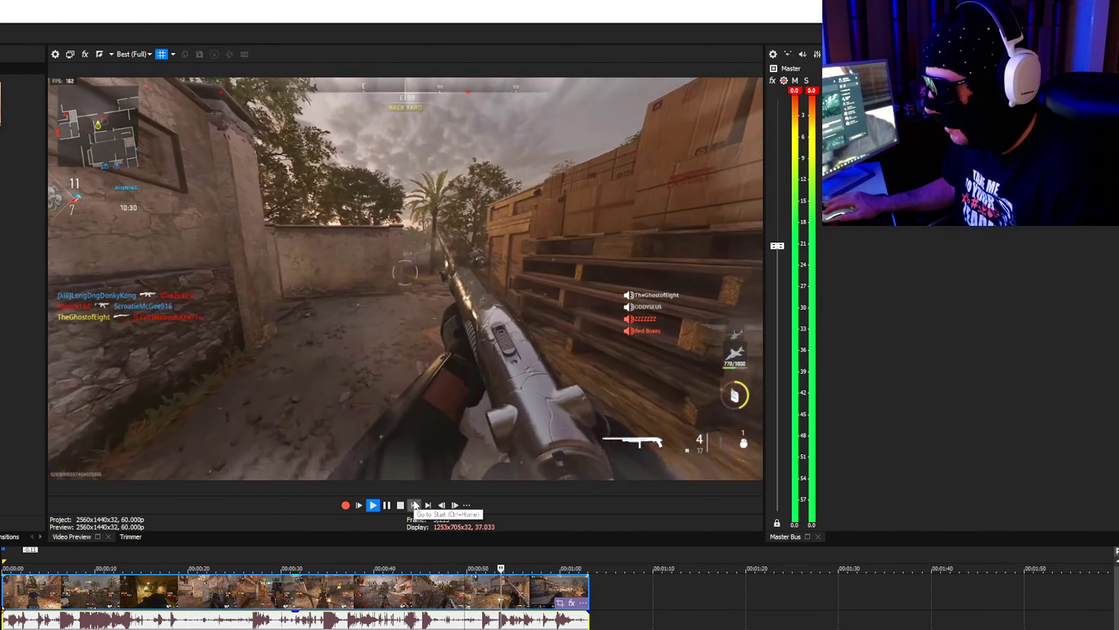
click(392, 505)
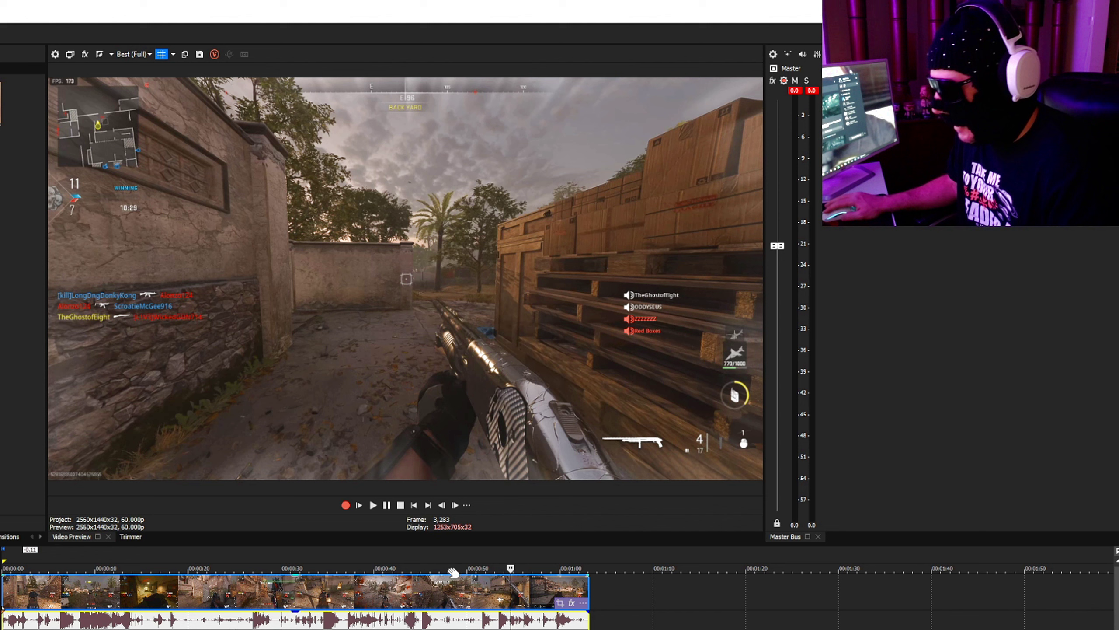
- Jump back to just before the backyard shot and step through the muzzle-flash frames
key(Left)
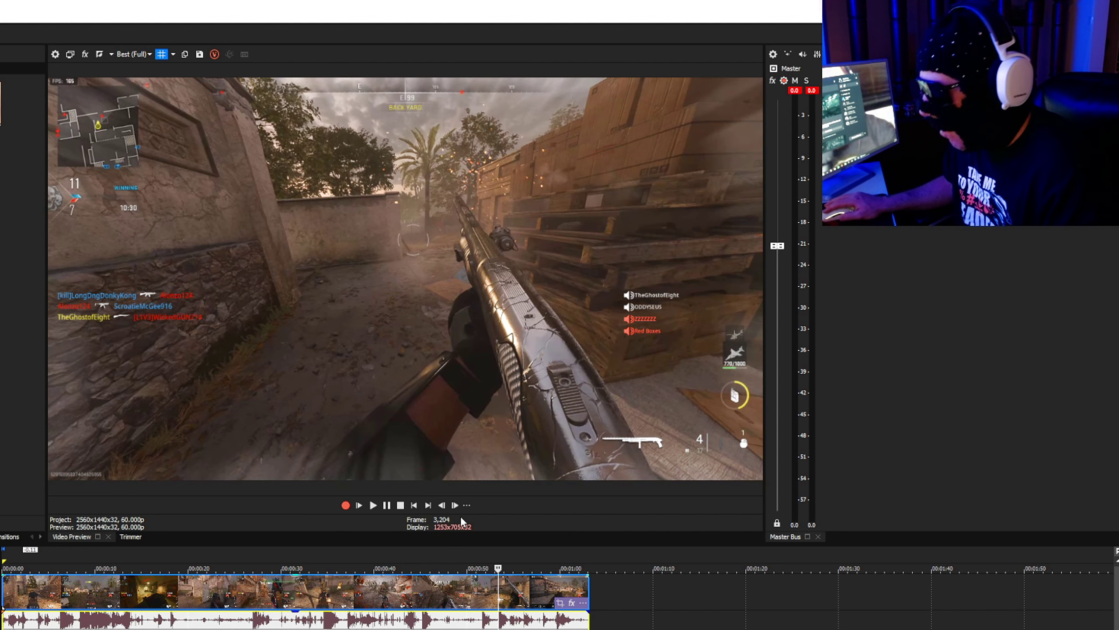
click(477, 543)
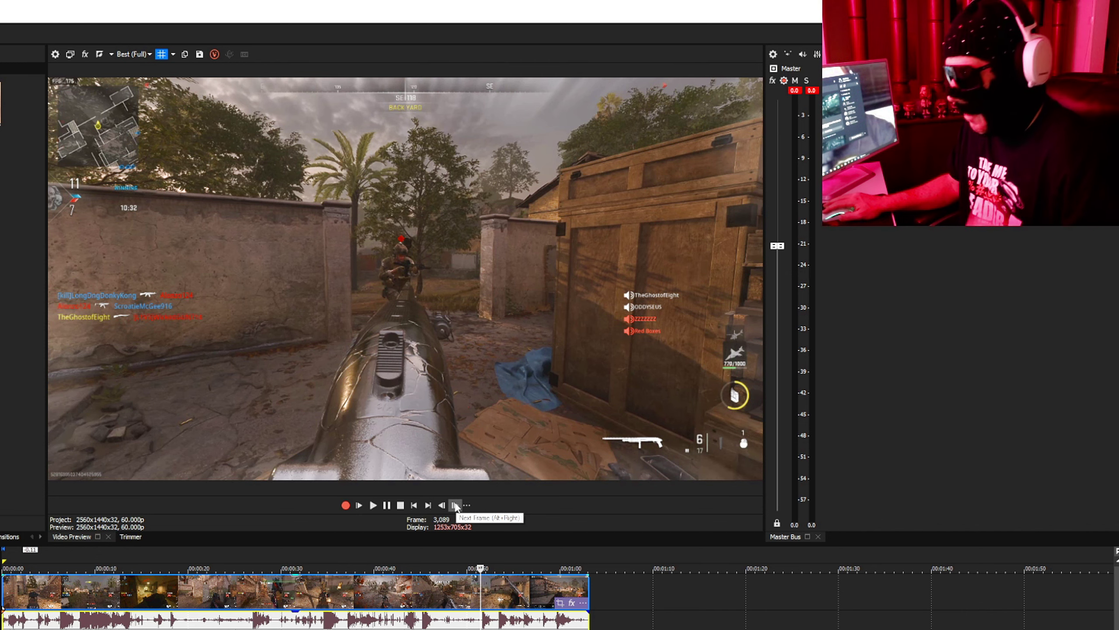
click(454, 507)
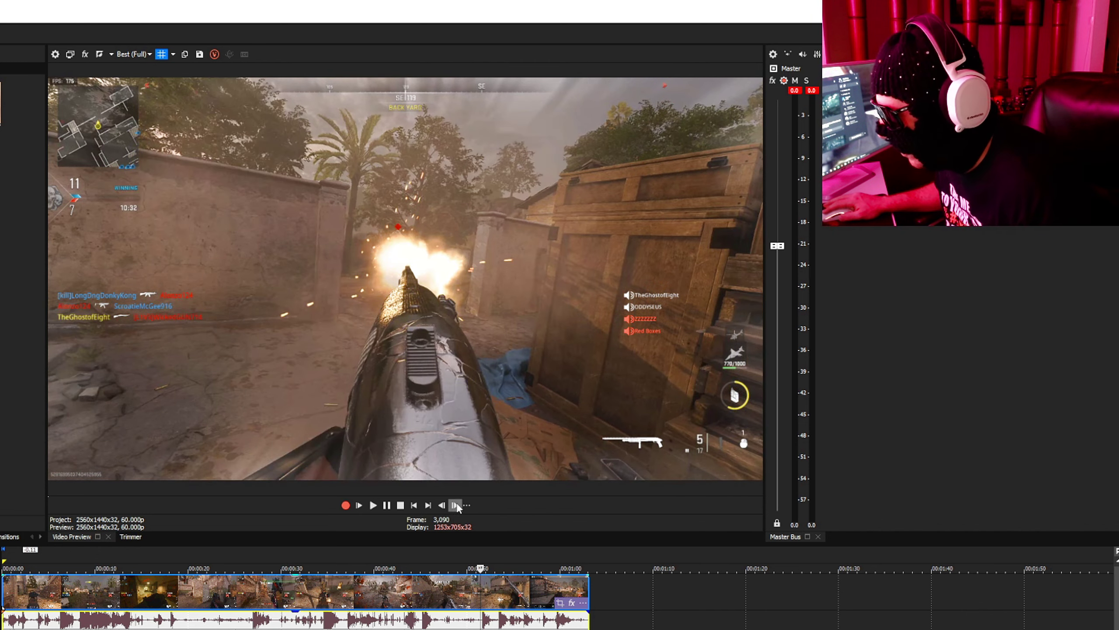
click(455, 507)
click(455, 507)
click(455, 508)
click(455, 509)
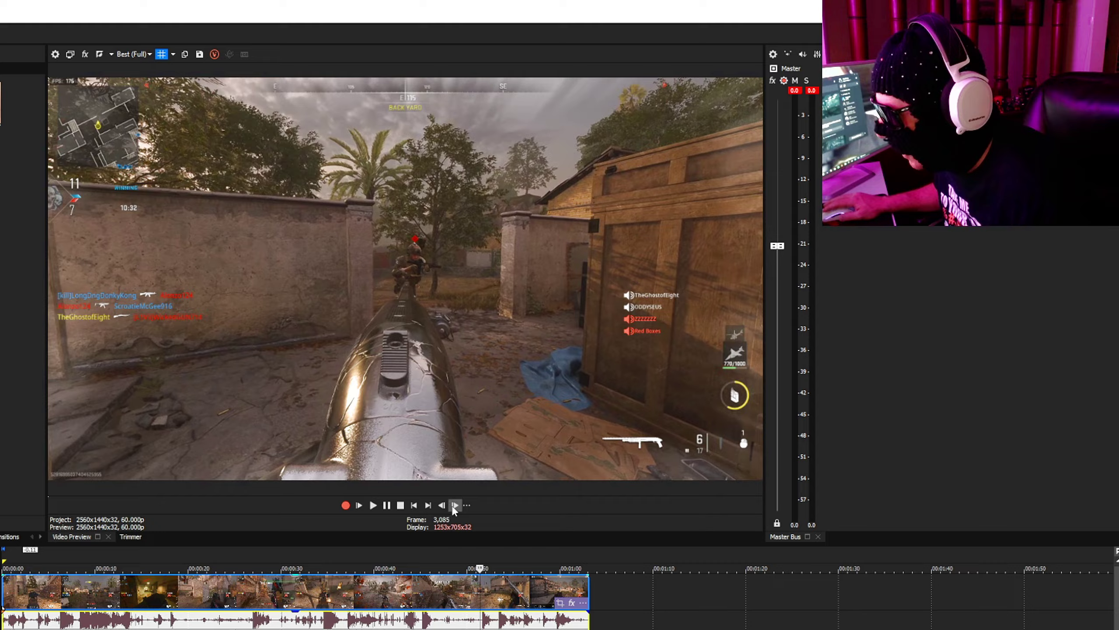
- Replay from slightly earlier and pause at frame 3,054
key(space)
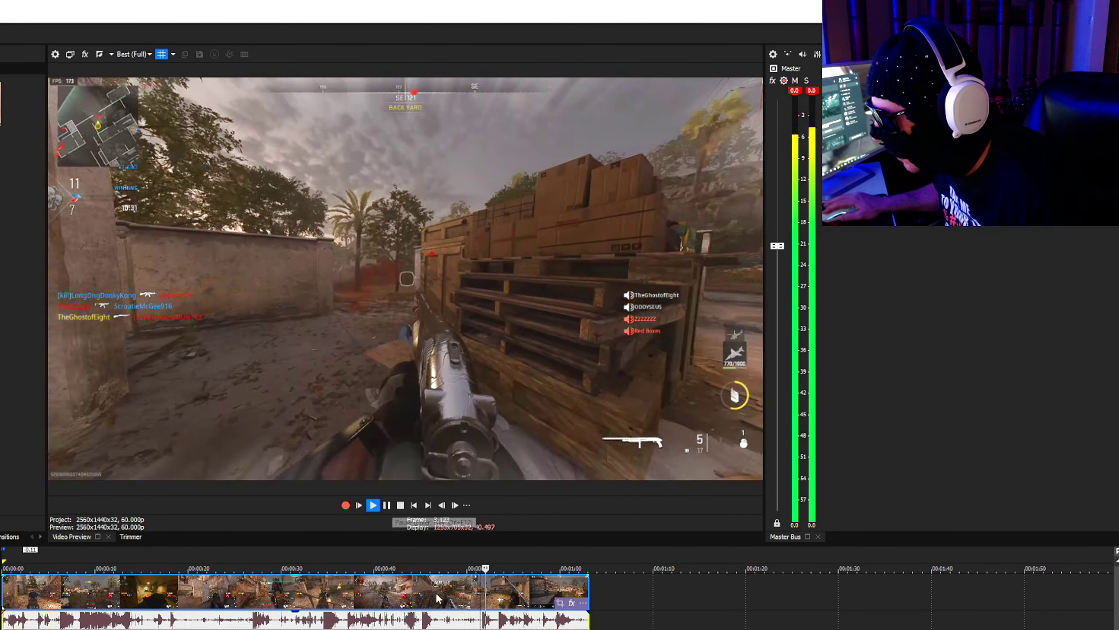
click(473, 618)
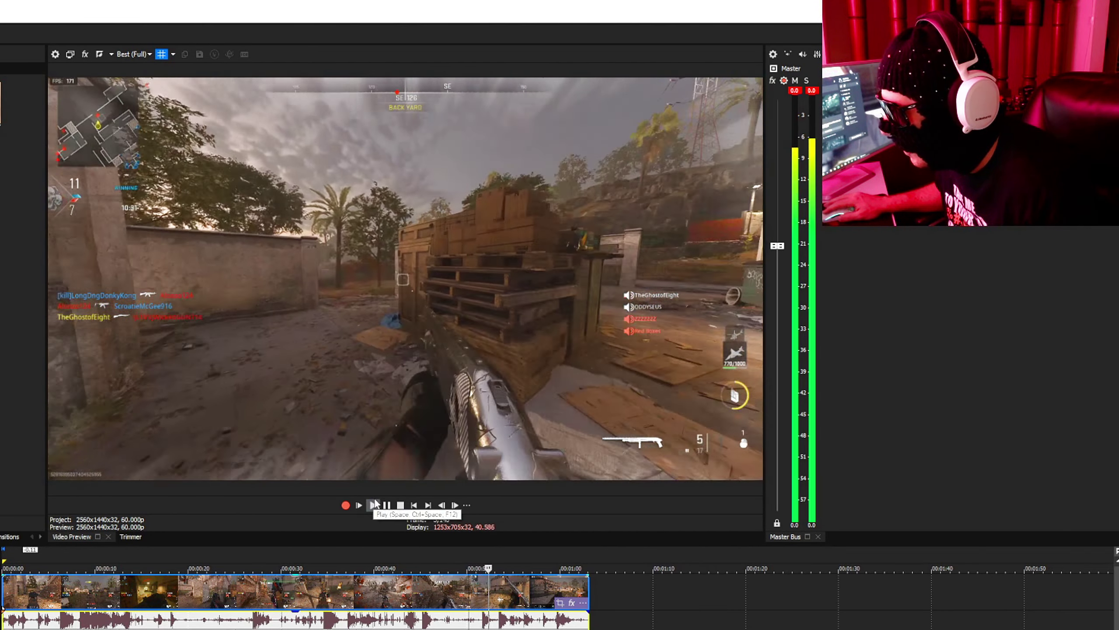
click(386, 505)
- Step forward from frame 3,062 until the enemy appears, then back one frame
click(454, 504)
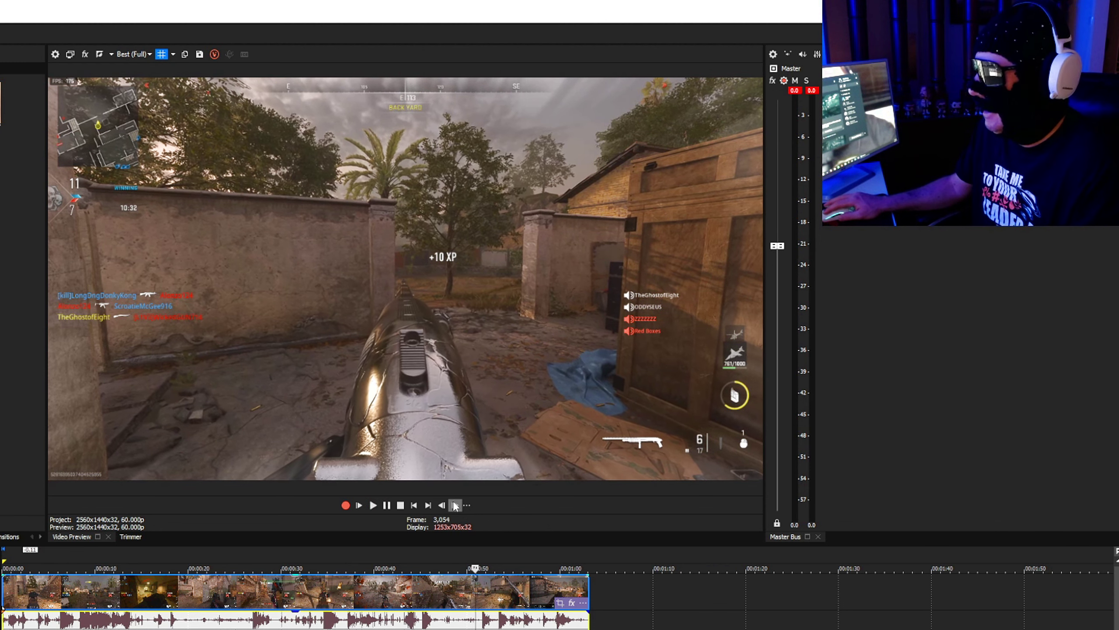
click(455, 505)
click(455, 505)
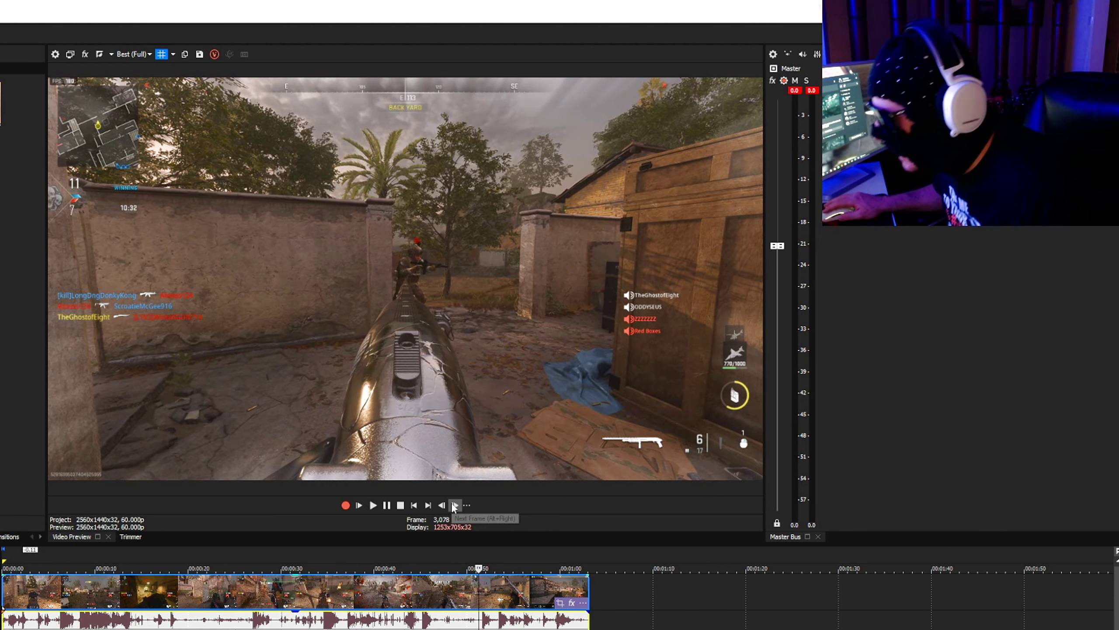
click(455, 505)
click(455, 505)
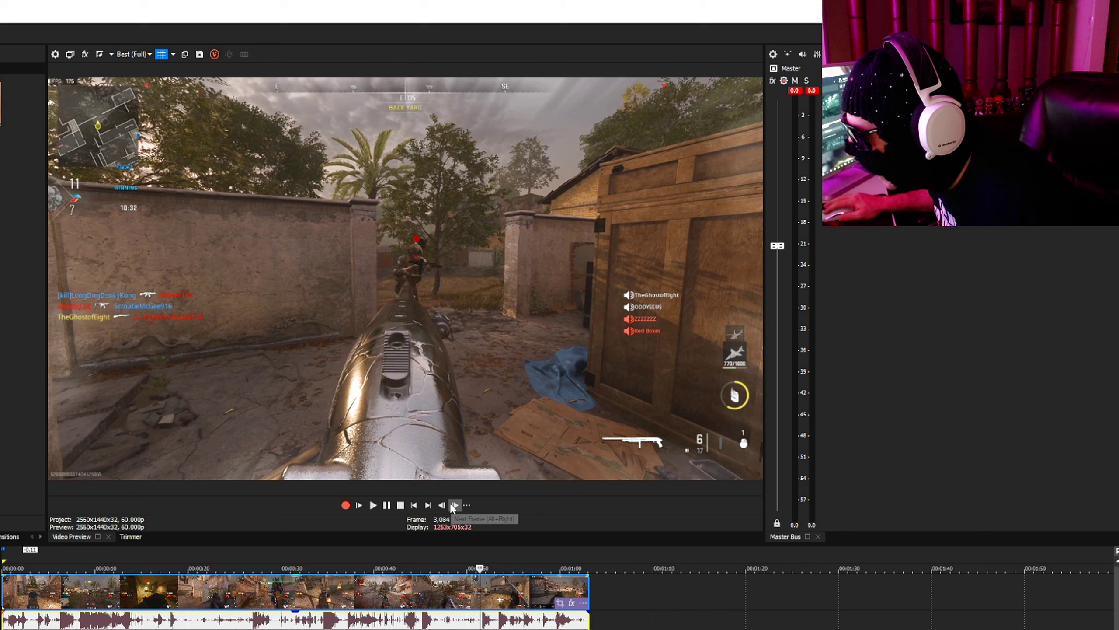
click(455, 505)
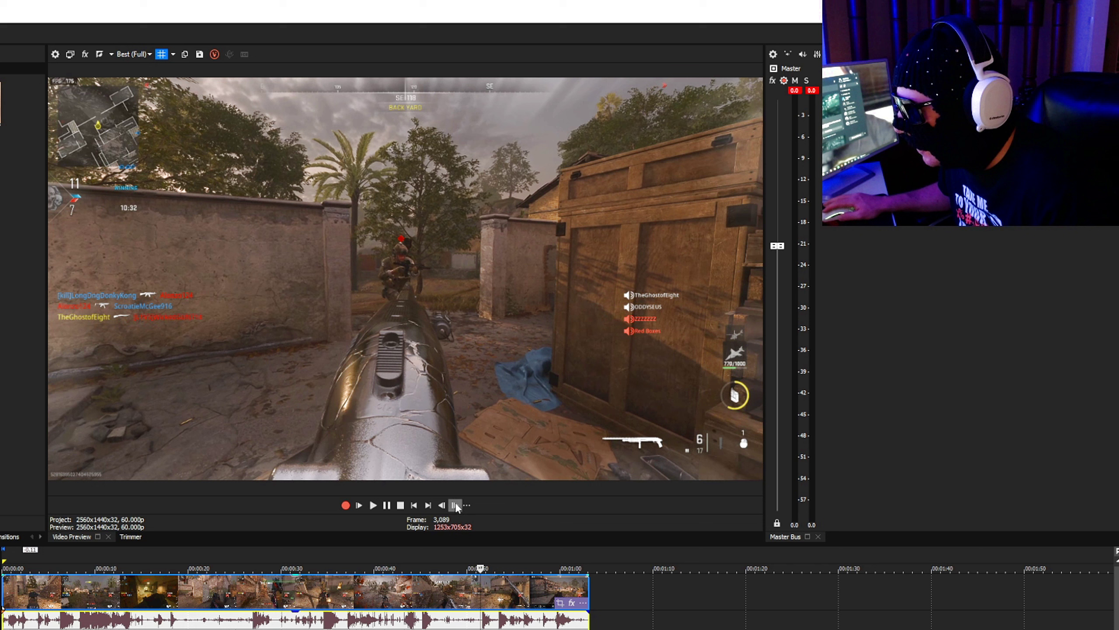
click(442, 506)
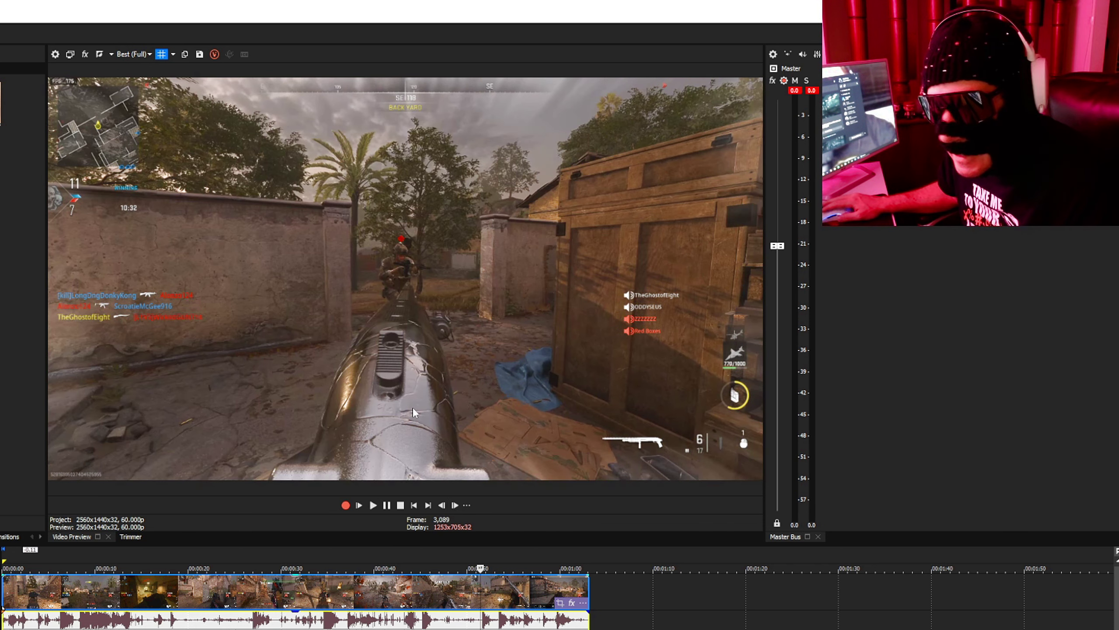
- Step forward through the muzzle flash and following frames to about 3,130
click(455, 506)
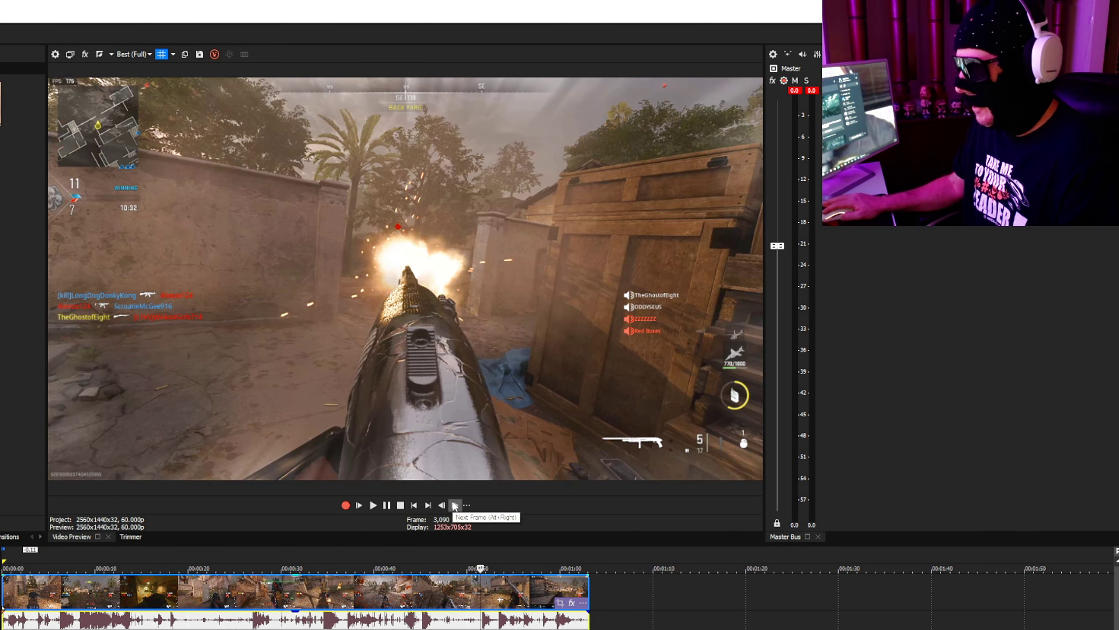
click(455, 506)
click(455, 505)
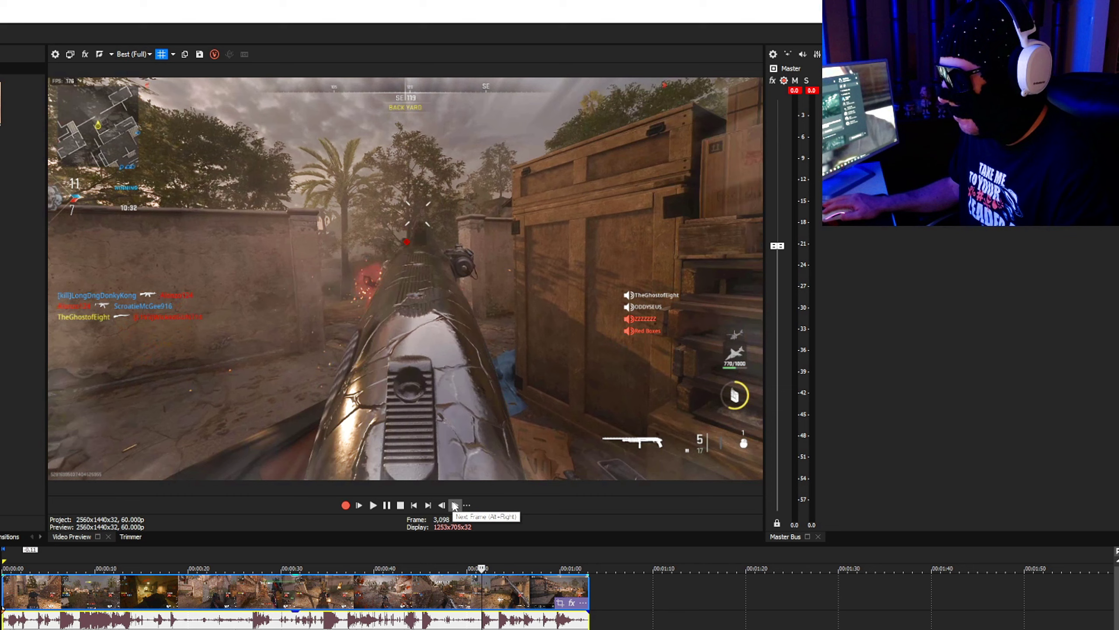
click(455, 505)
click(455, 505)
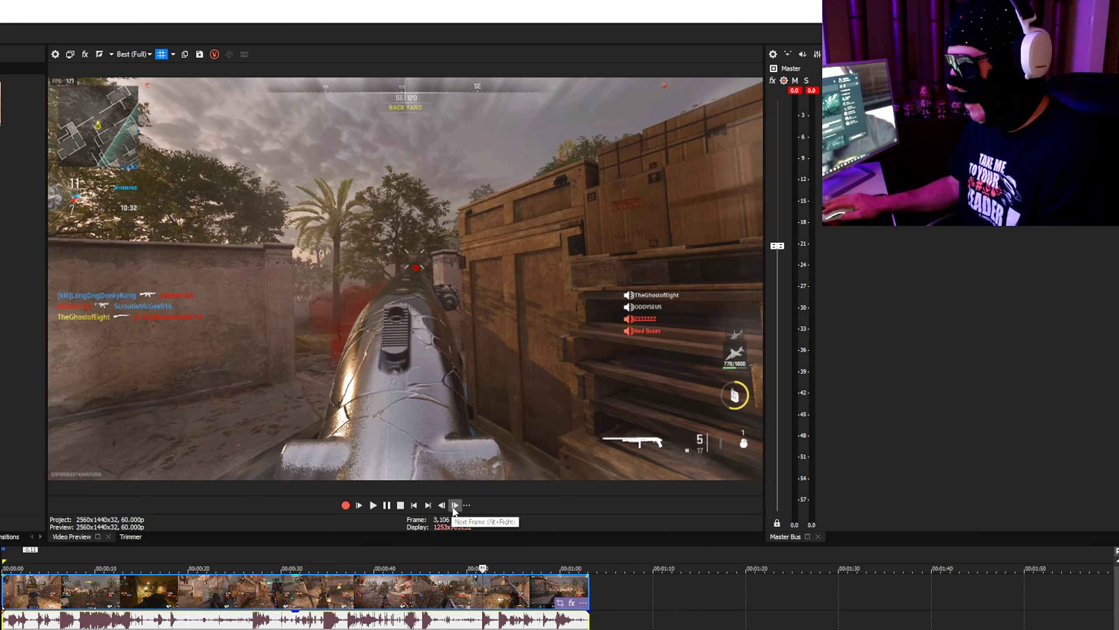
click(454, 506)
click(455, 505)
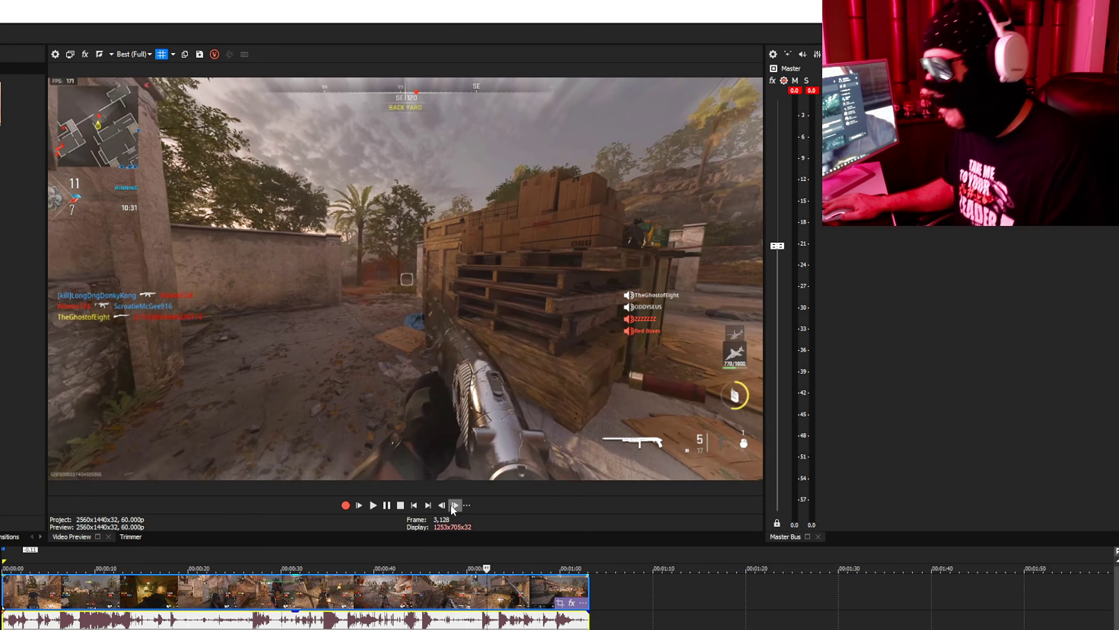
click(455, 505)
click(455, 506)
- Jump back to frame 2,692, play, and pause at frame 3,150 in the backyard
click(419, 568)
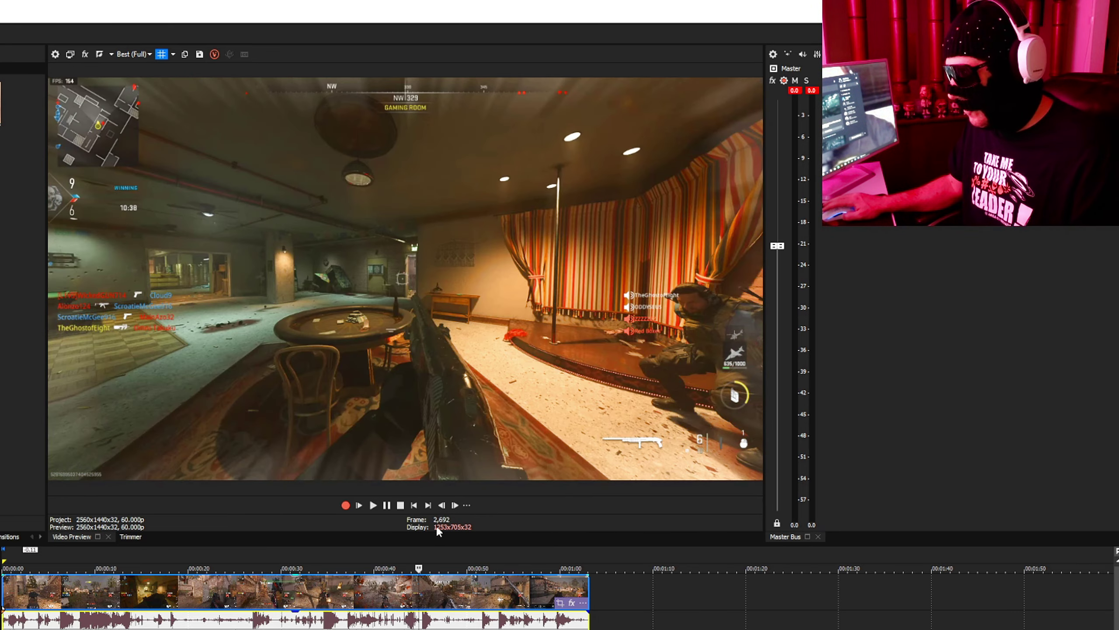
click(374, 506)
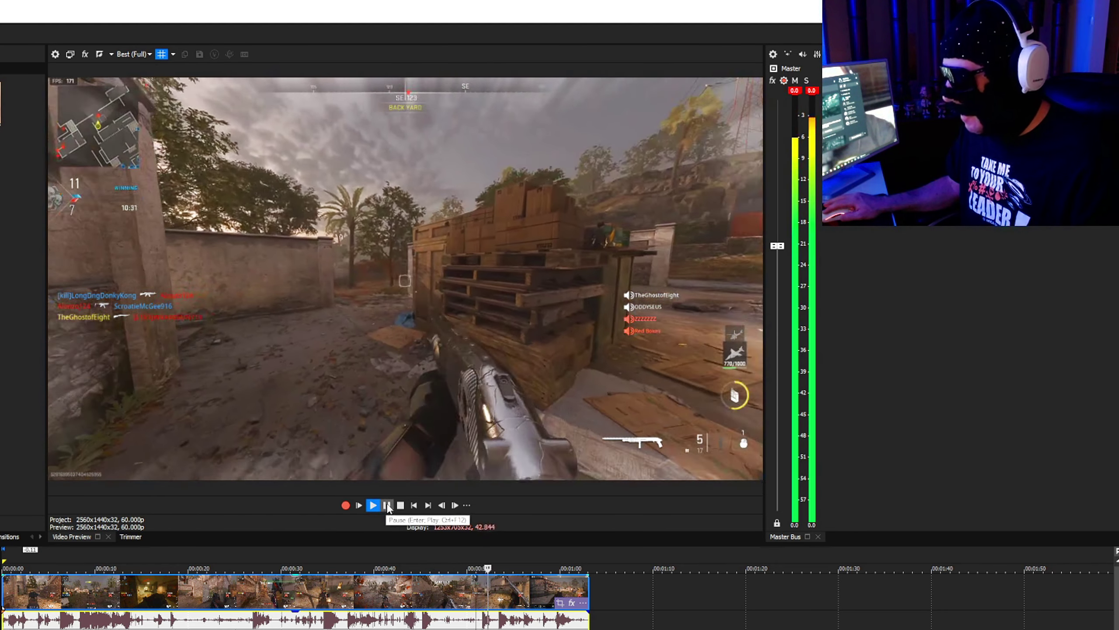
click(388, 506)
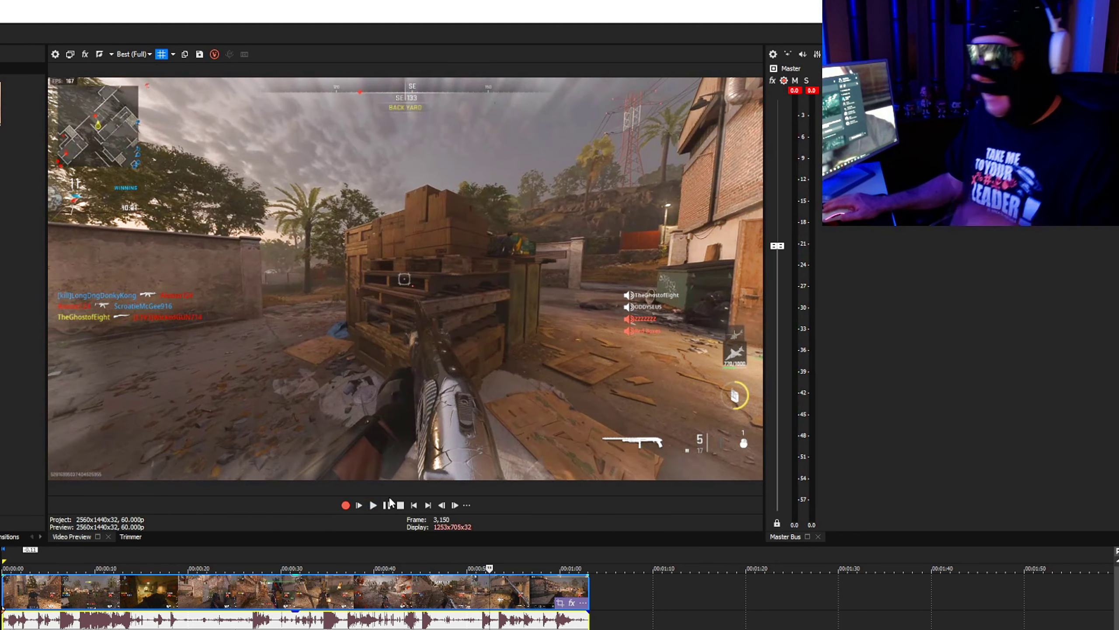